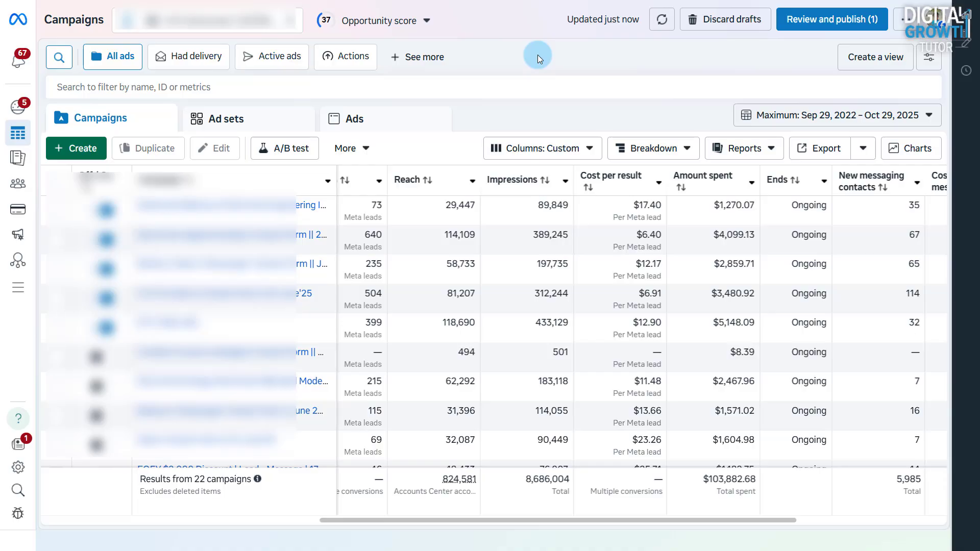
# Step: Create a new campaign with the Auction buying type and the Awareness objective
pyautogui.click(91, 156)
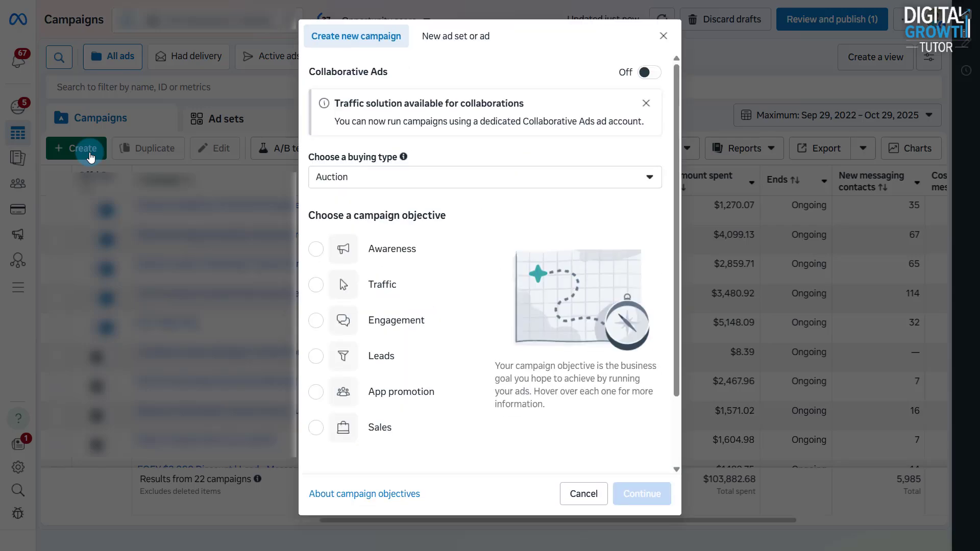
pyautogui.click(372, 257)
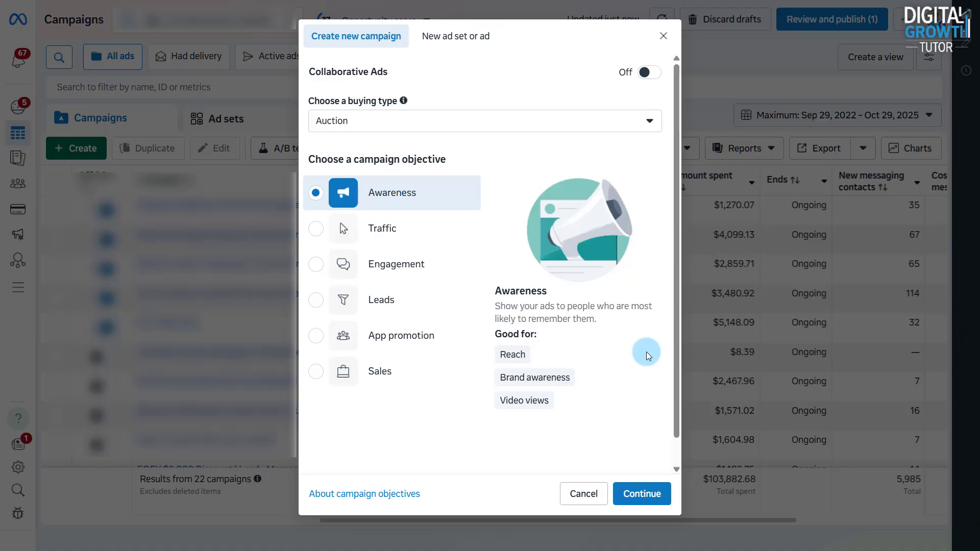
pyautogui.click(648, 496)
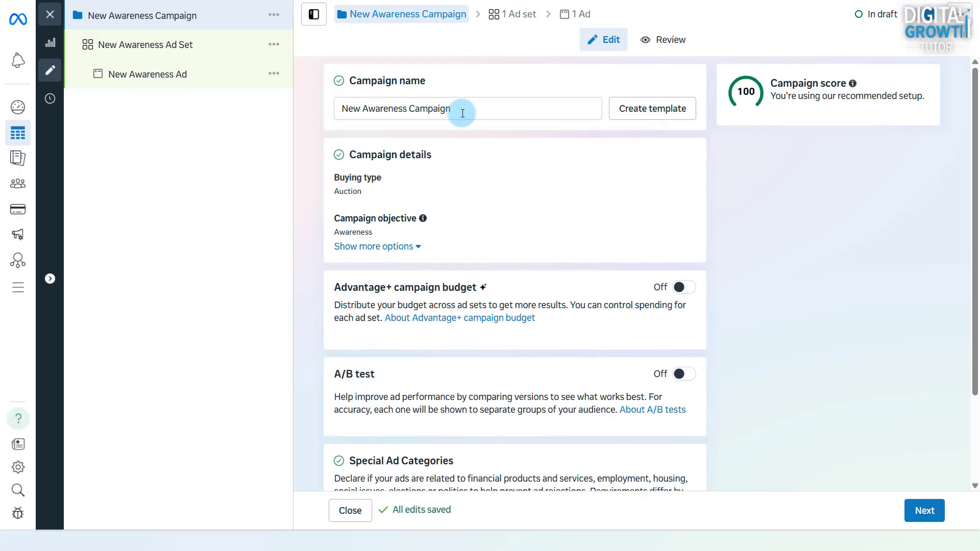
# Step: Name the campaign "Awareness || Reach || Nov 2025" and expand the additional campaign details options
pyautogui.tripleClick(463, 110)
pyautogui.write('Awareness ||')
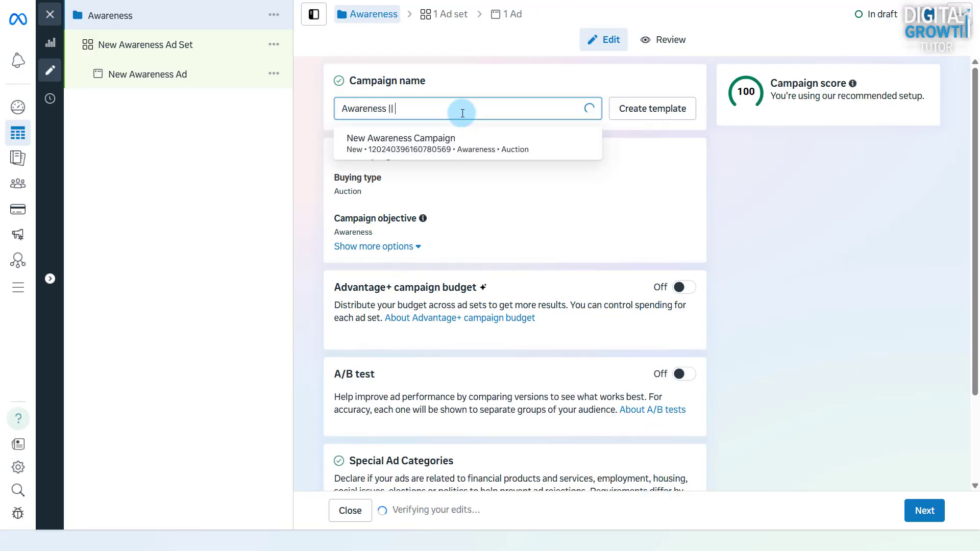
pyautogui.write(' Reach || Nov 2025')
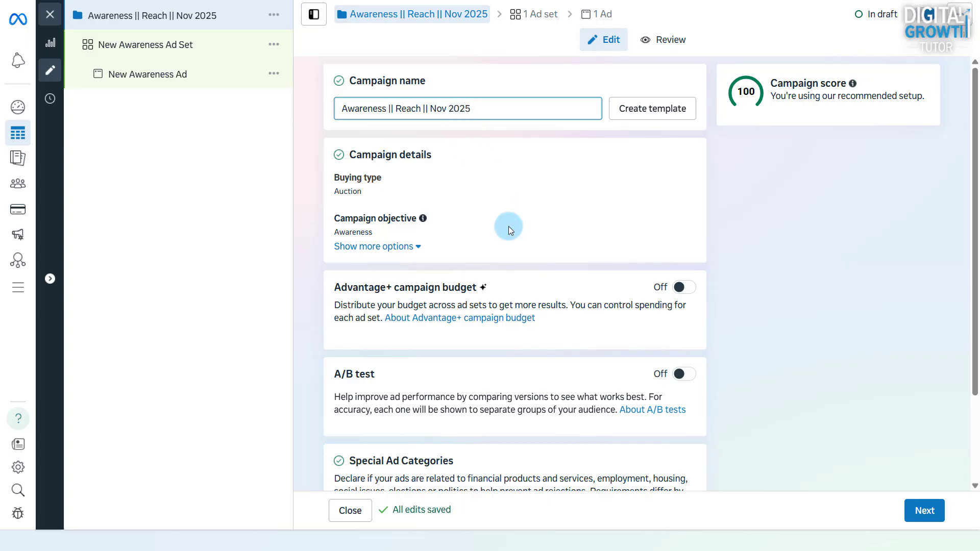
pyautogui.click(407, 247)
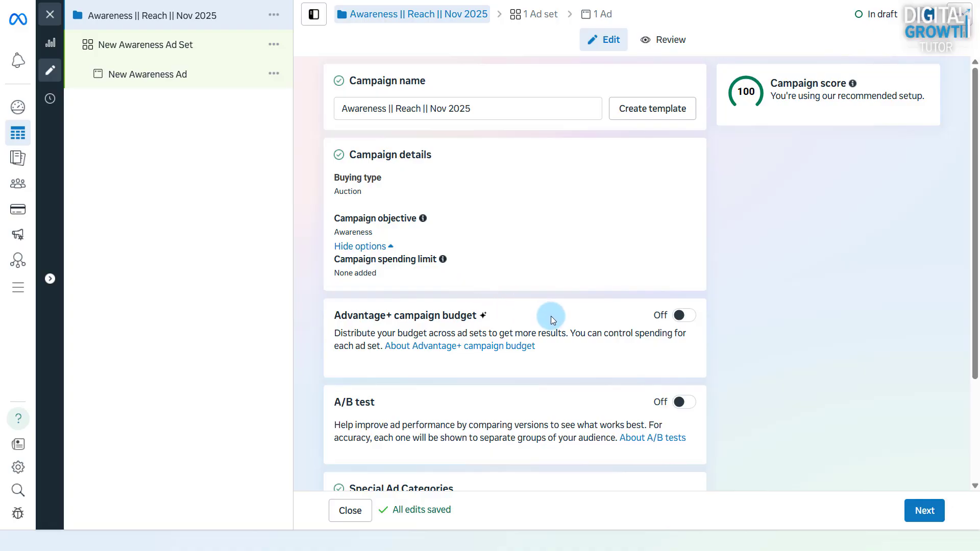
# Step: Turn on Advantage+ campaign budget and set a daily budget of £10
pyautogui.click(683, 316)
pyautogui.scroll(-3, 684, 318)
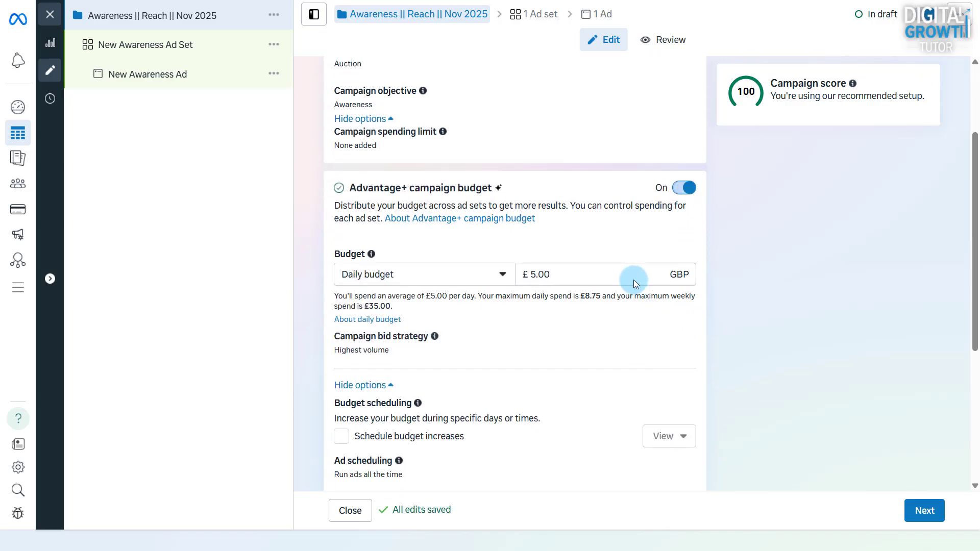
pyautogui.click(505, 274)
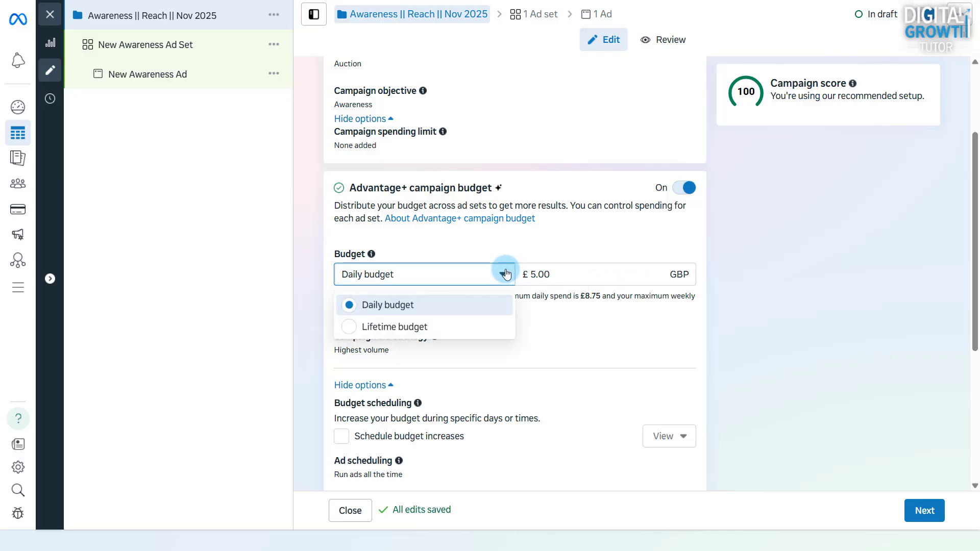
pyautogui.click(464, 325)
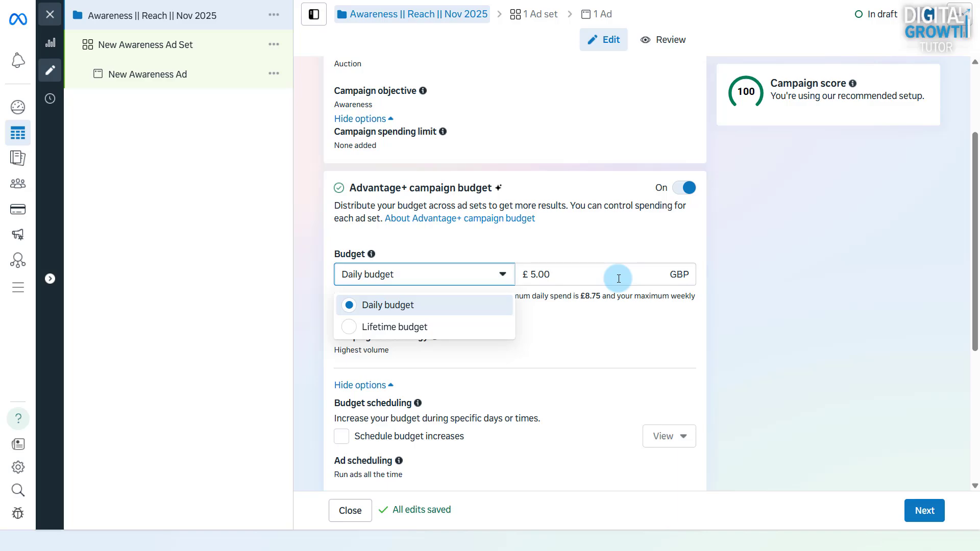
pyautogui.scroll(-1, 619, 279)
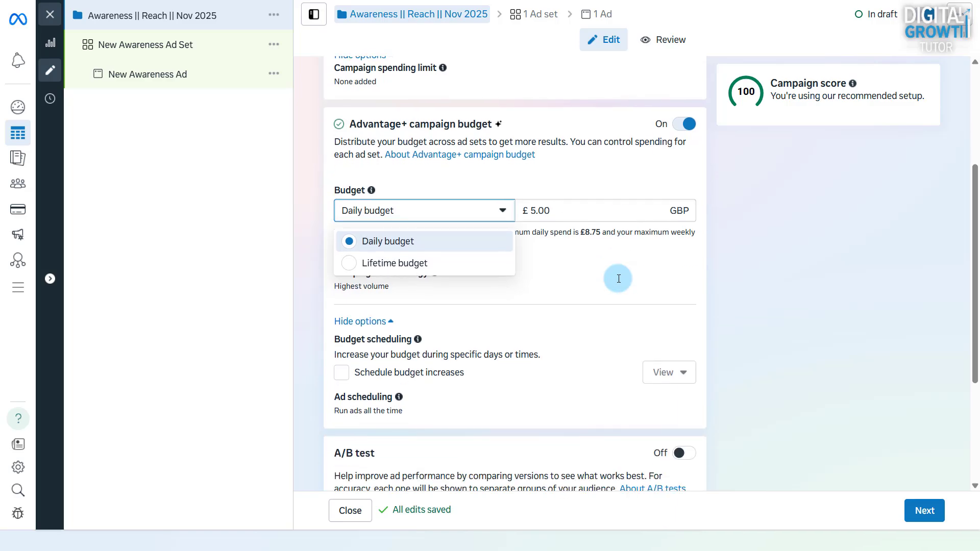
pyautogui.click(605, 208)
pyautogui.write('10')
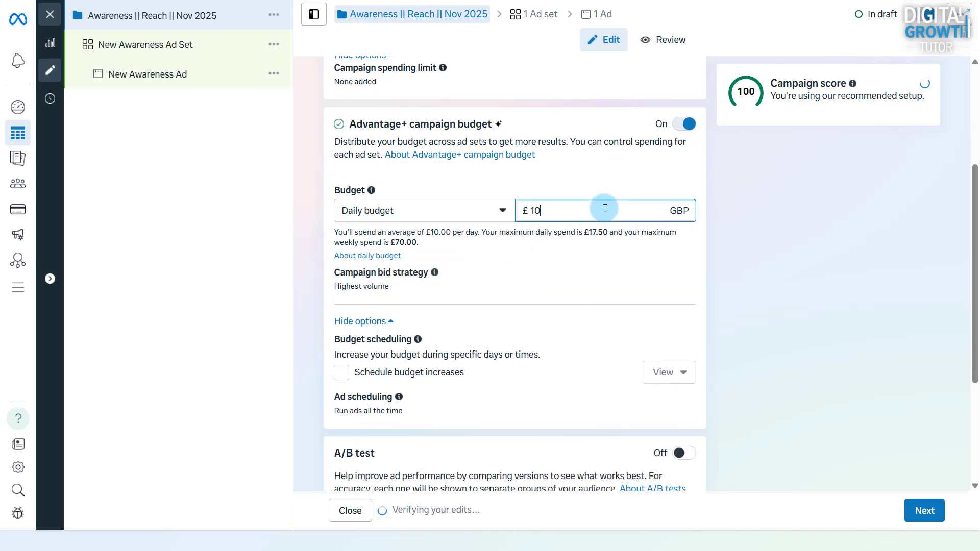
# Step: Continue to the ad set settings and name the ad set "Original Audience"
pyautogui.scroll(-2, 605, 208)
pyautogui.scroll(-1, 605, 208)
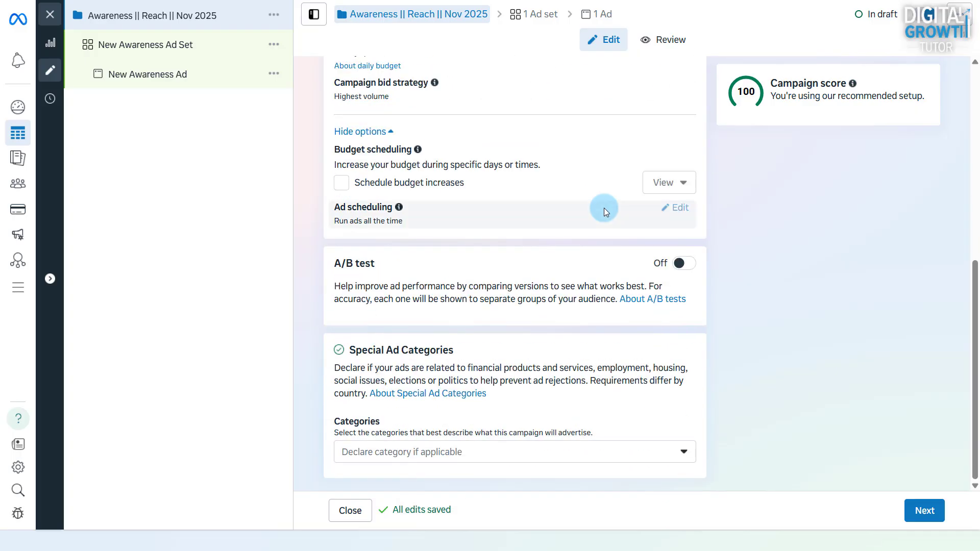
pyautogui.click(924, 510)
pyautogui.tripleClick(541, 109)
pyautogui.write('Original Audience')
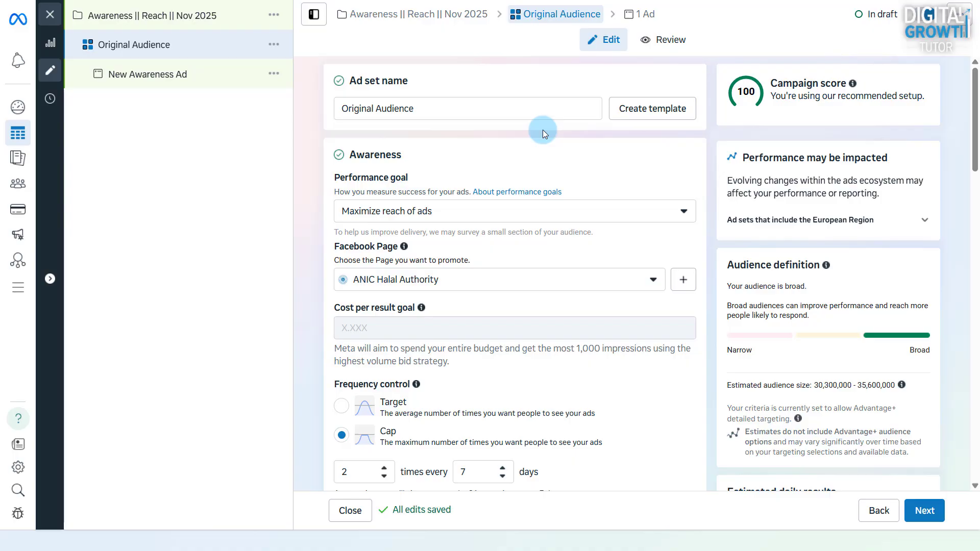
# Step: Review the available awareness and video view performance goals, keeping Maximize reach of ads
pyautogui.click(630, 214)
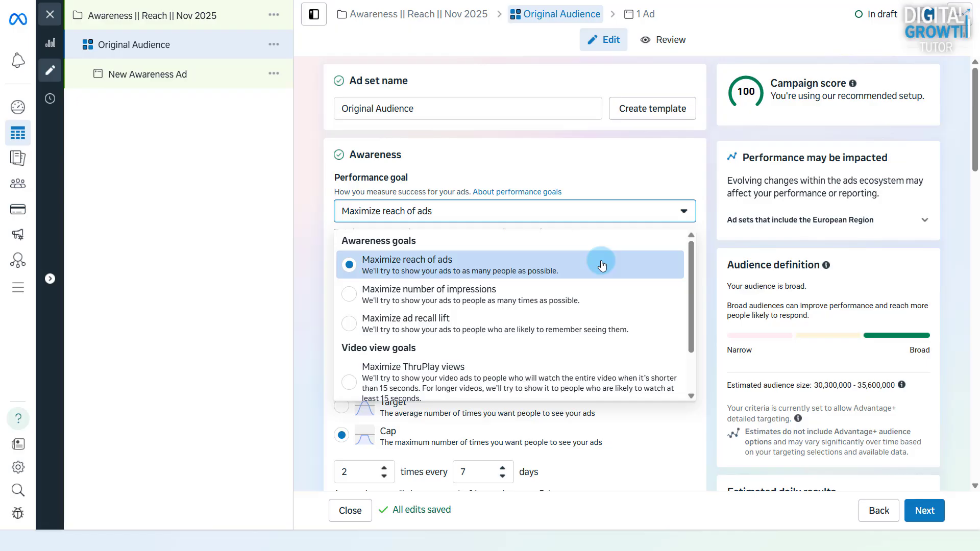
pyautogui.click(611, 297)
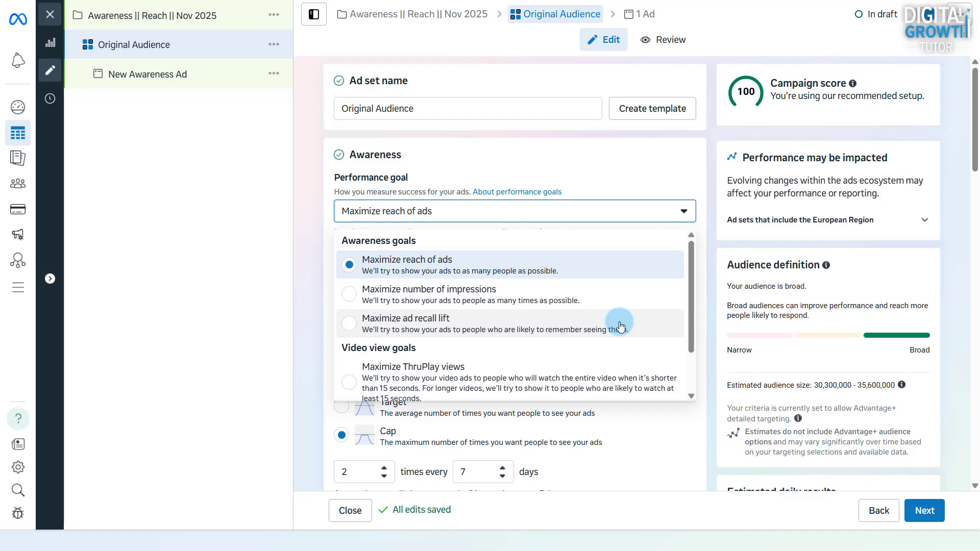
pyautogui.scroll(-1, 623, 327)
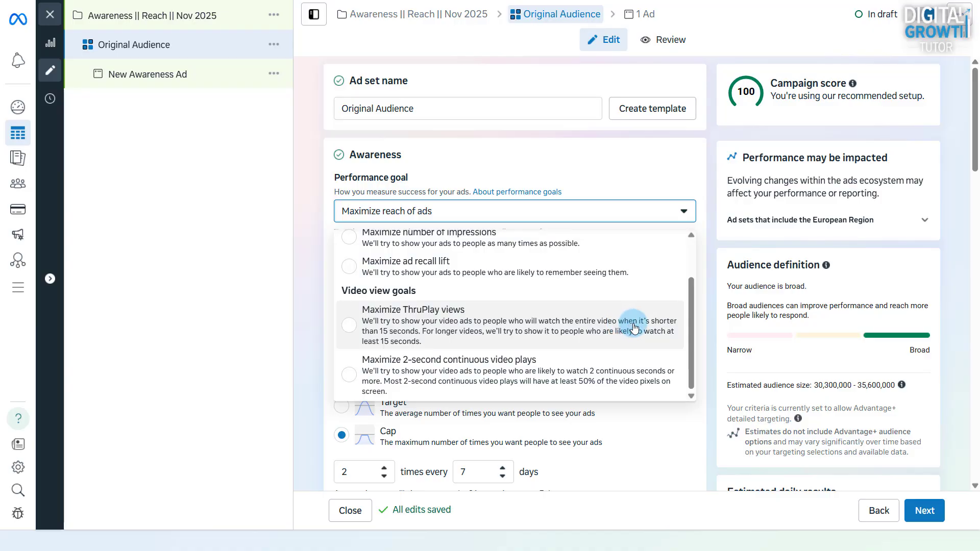
pyautogui.scroll(1, 635, 322)
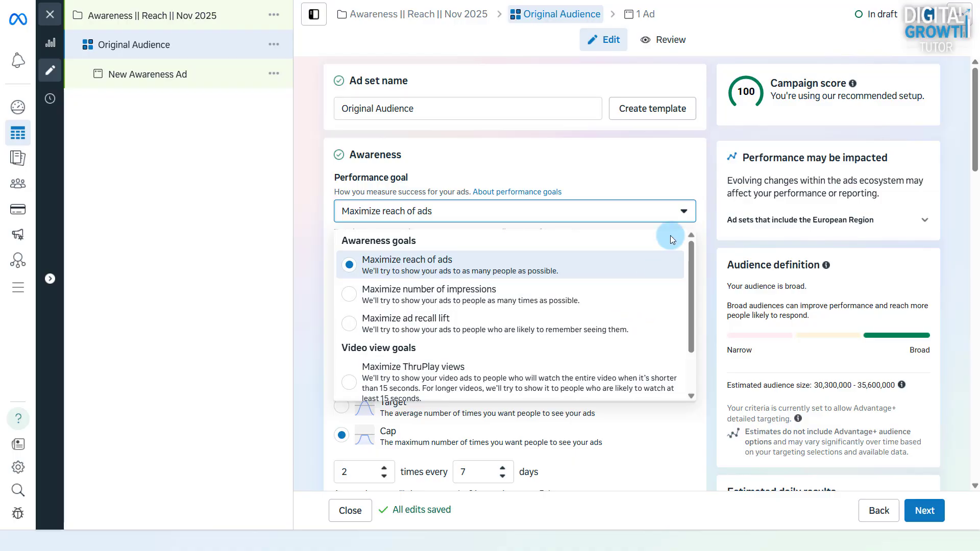
pyautogui.click(675, 185)
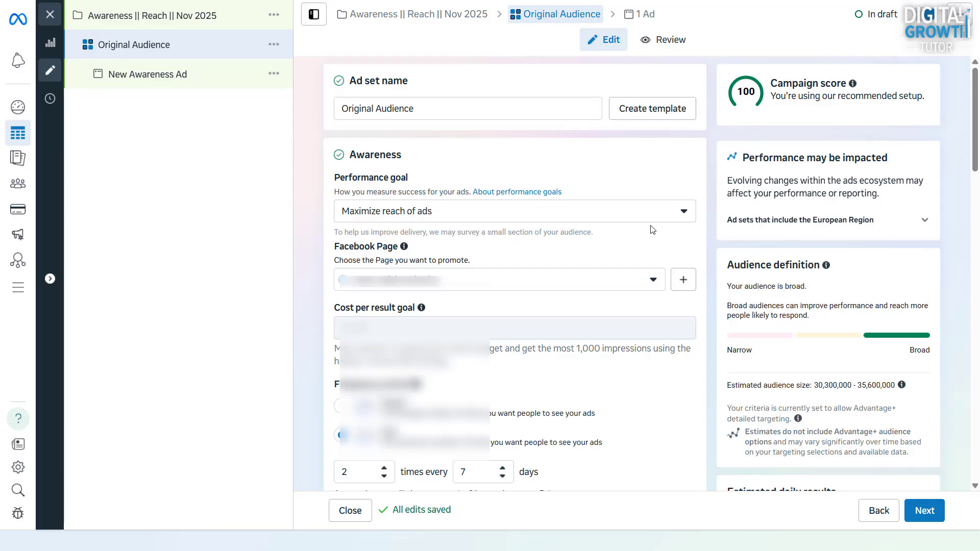
# Step: Select Kumon Shirley as the Facebook Page to promote in the ad set
pyautogui.click(592, 281)
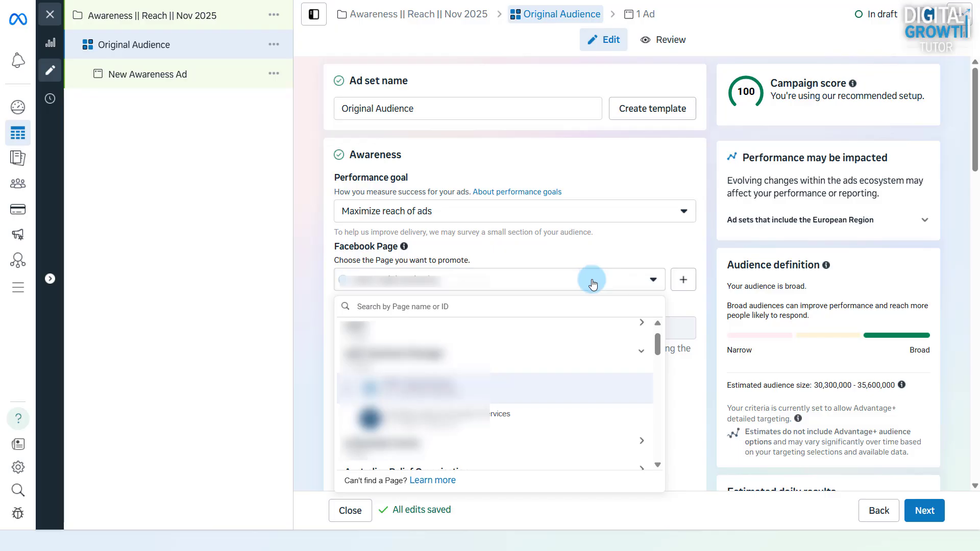
pyautogui.write('di')
pyautogui.click(535, 375)
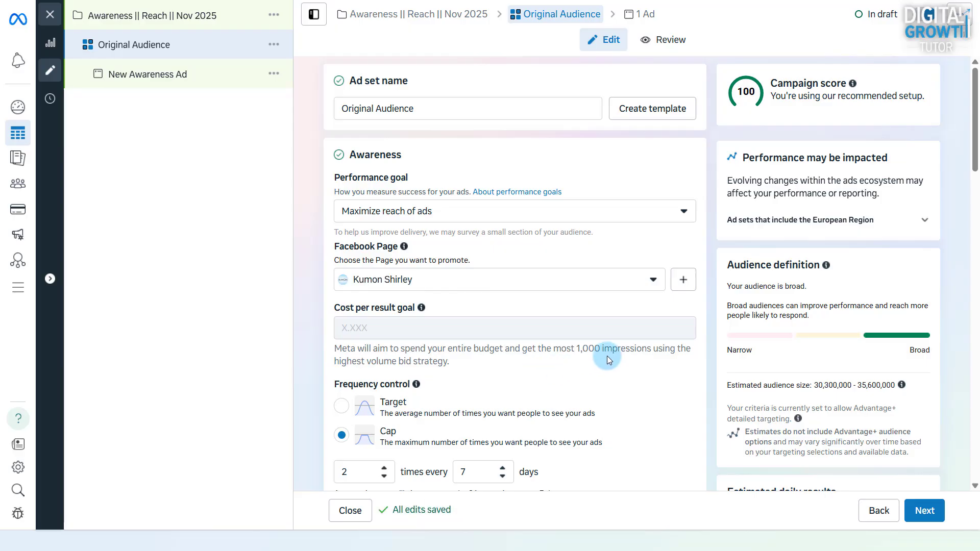
# Step: Set the frequency cap to 3 times every 7 days and expand the additional awareness options
pyautogui.scroll(-3, 608, 356)
pyautogui.scroll(-2, 609, 354)
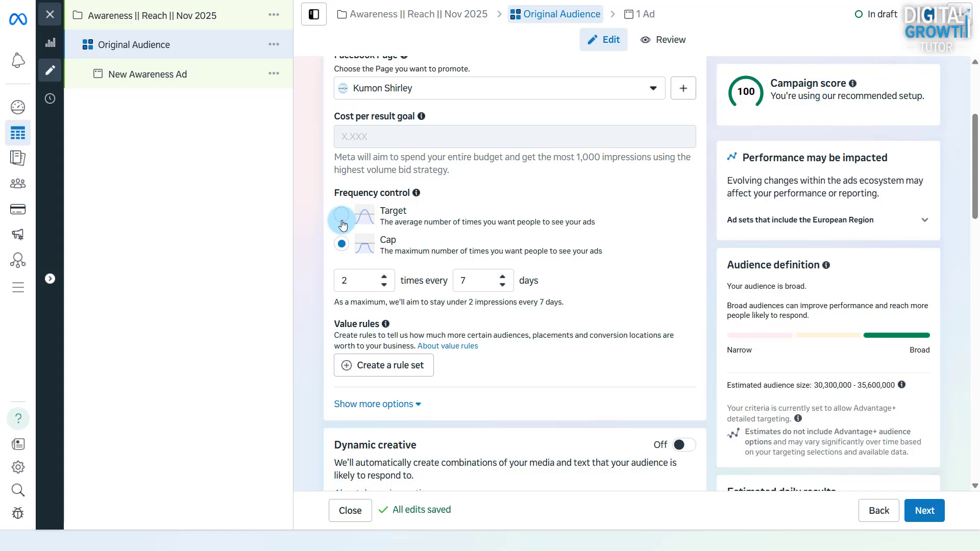
pyautogui.click(384, 276)
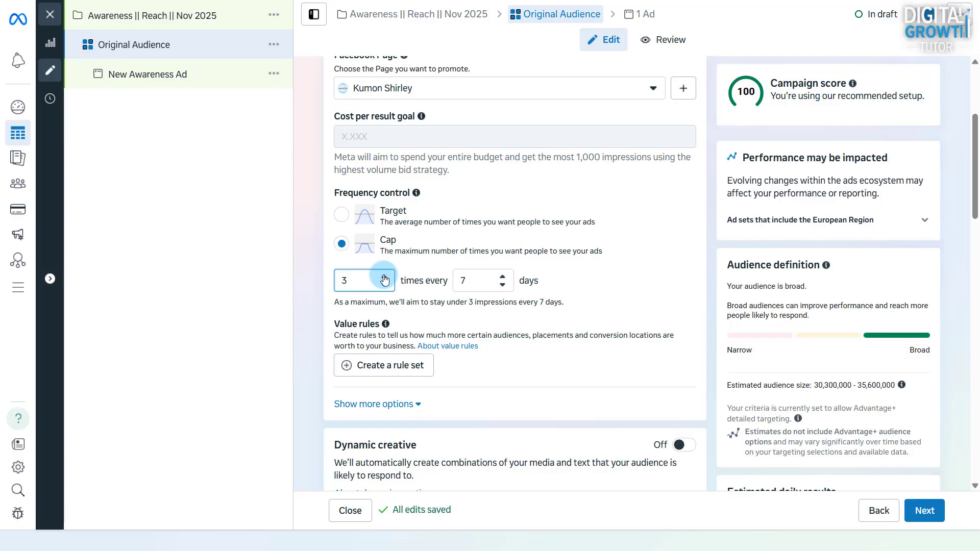
pyautogui.scroll(-1, 477, 320)
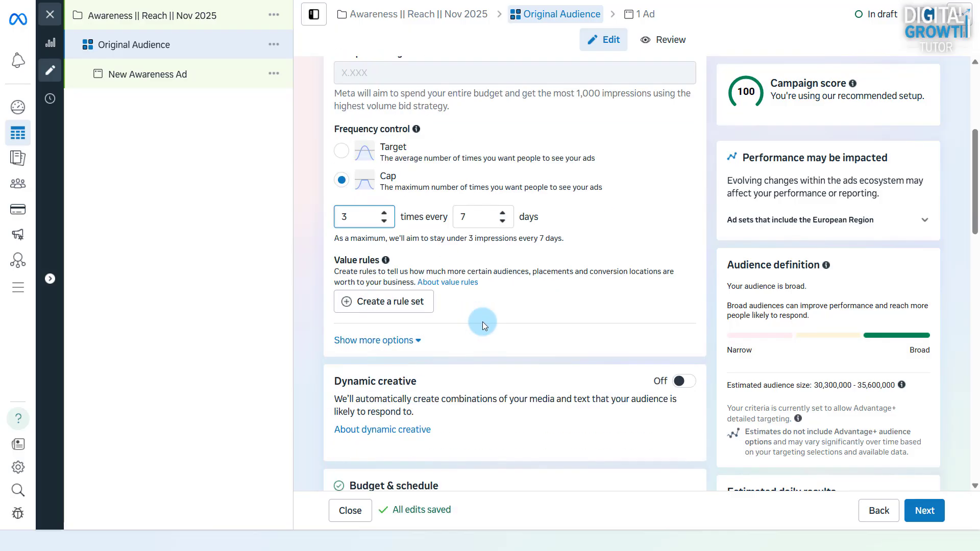
pyautogui.click(413, 341)
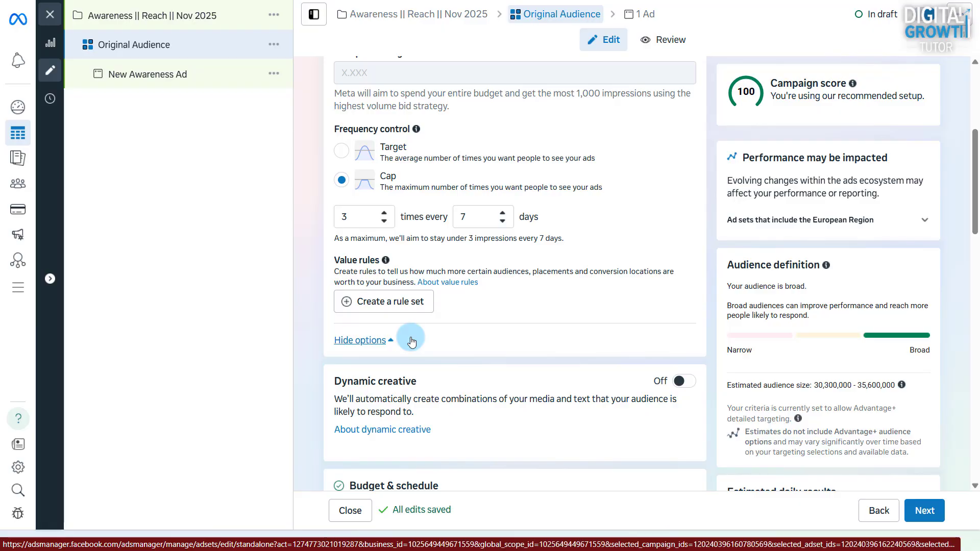
pyautogui.scroll(-1, 437, 332)
pyautogui.scroll(-1, 437, 332)
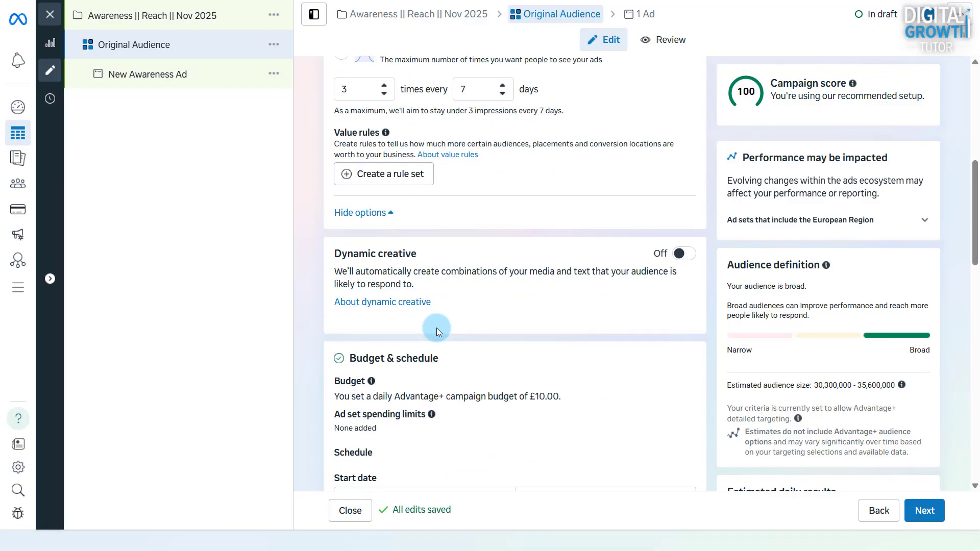
pyautogui.click(683, 254)
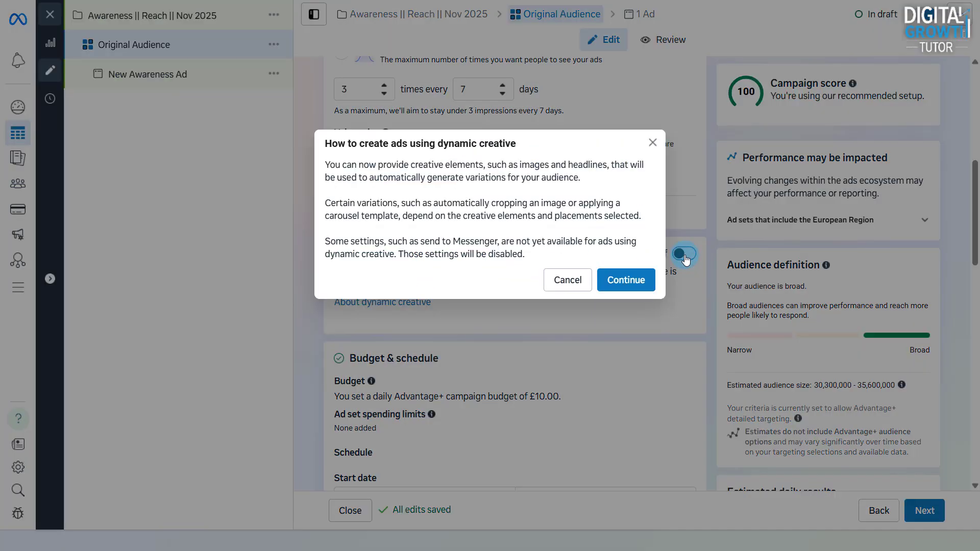
pyautogui.click(567, 280)
# Step: Enable an end date in the ad set's schedule, leaving the date blank
pyautogui.scroll(-3, 577, 290)
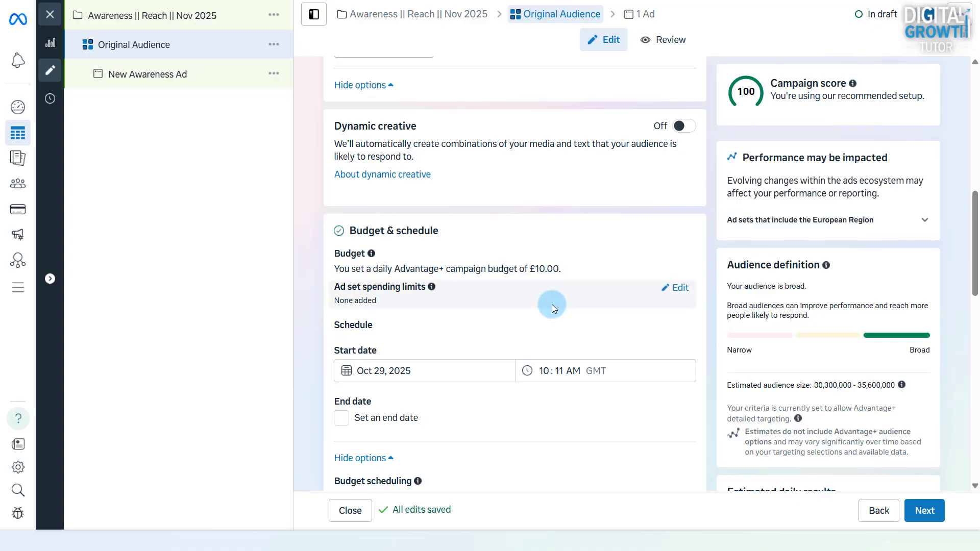
pyautogui.scroll(-3, 544, 322)
pyautogui.click(346, 297)
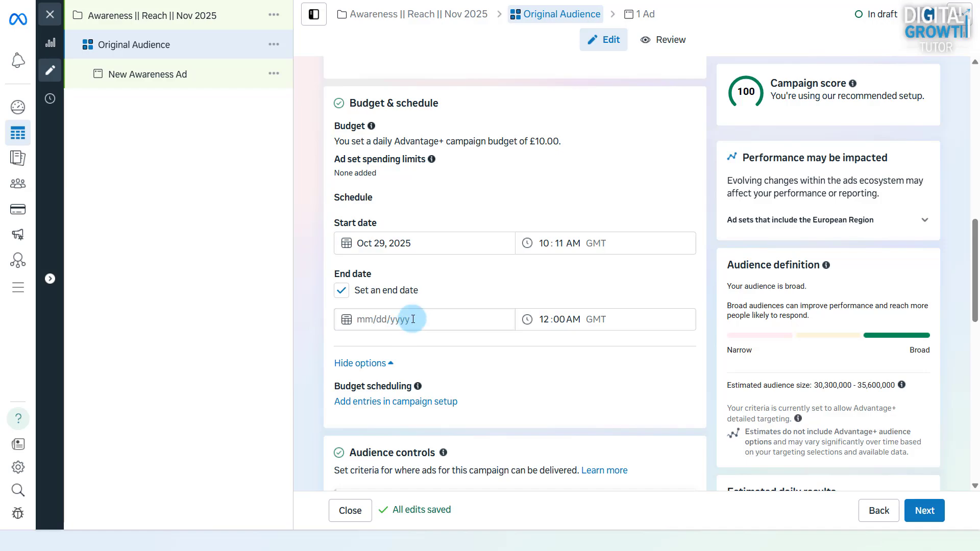
# Step: Switch the ad set from Advantage+ audience to the original audience options
pyautogui.scroll(-6, 501, 320)
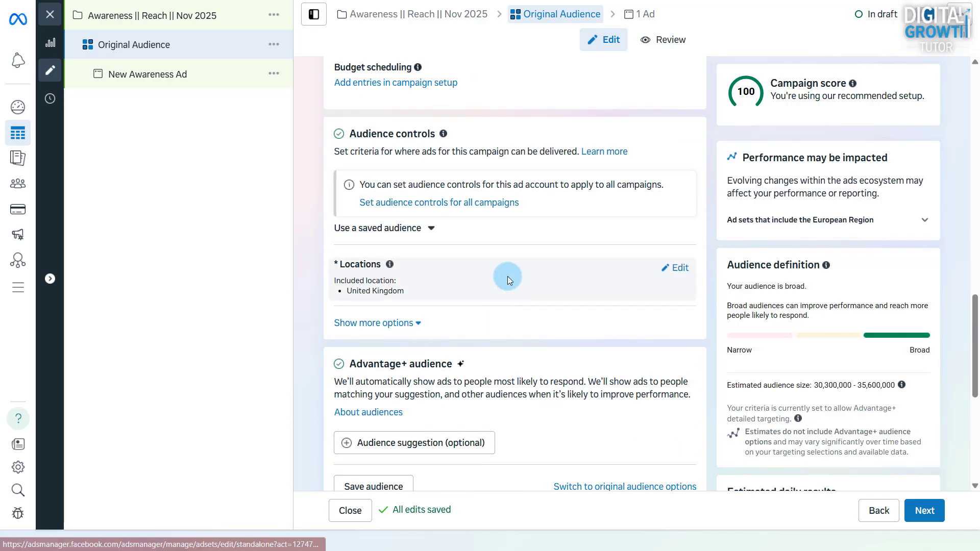
pyautogui.scroll(-1, 508, 276)
pyautogui.click(587, 428)
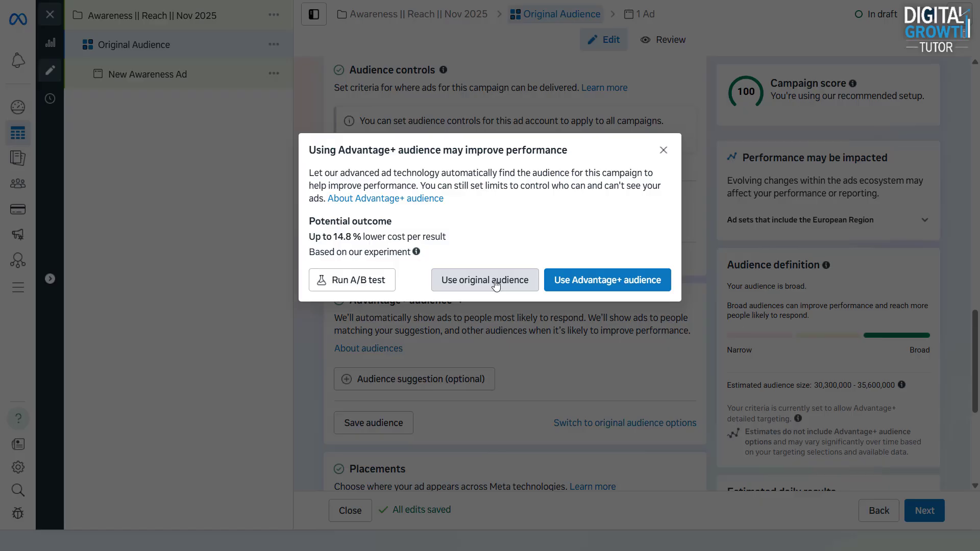
pyautogui.click(485, 280)
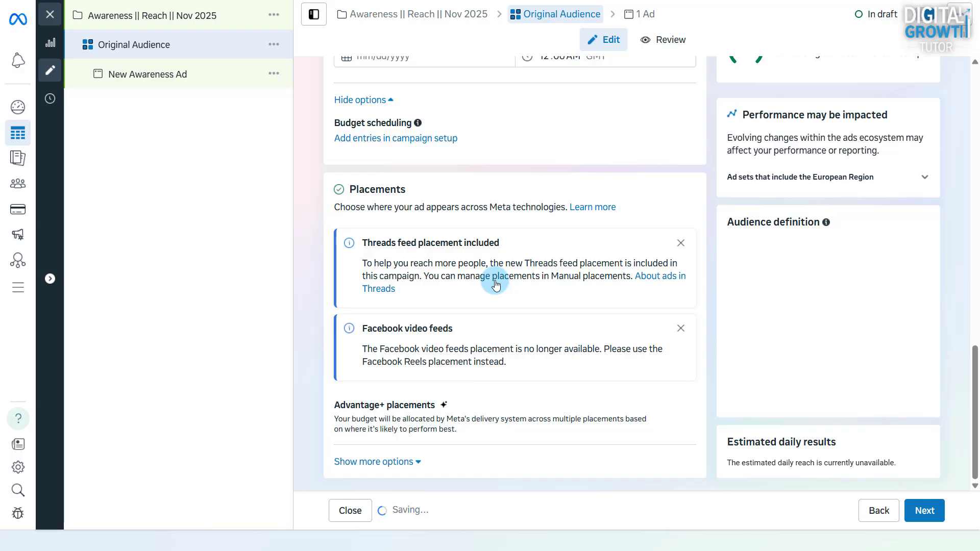
# Step: Examine the custom audience, location and demographic settings in the ad set's Audience section
pyautogui.scroll(-3, 495, 281)
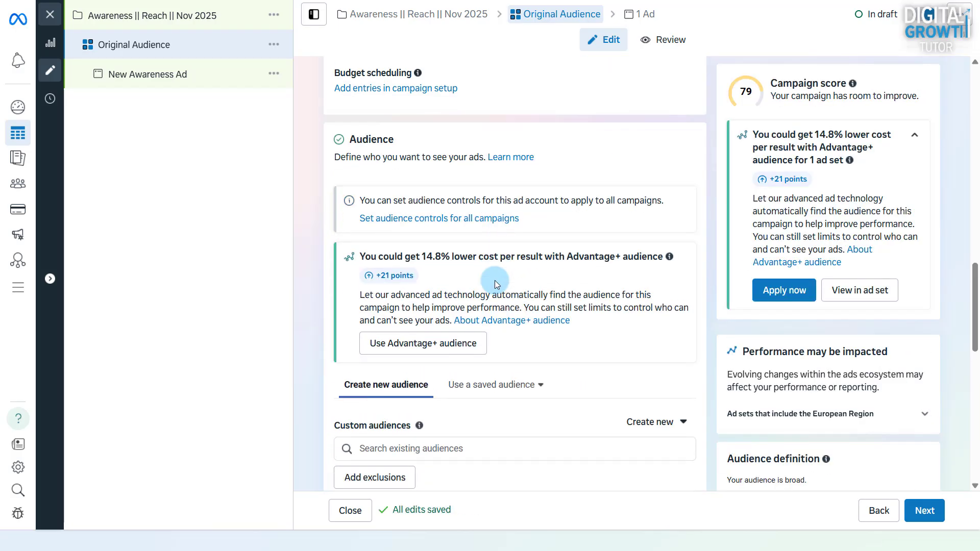
pyautogui.scroll(-3, 495, 281)
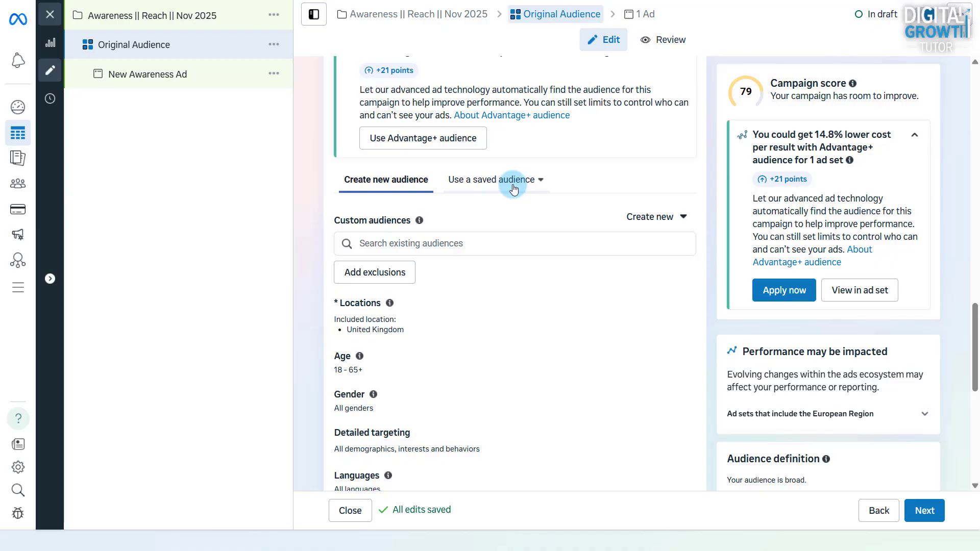
pyautogui.click(513, 238)
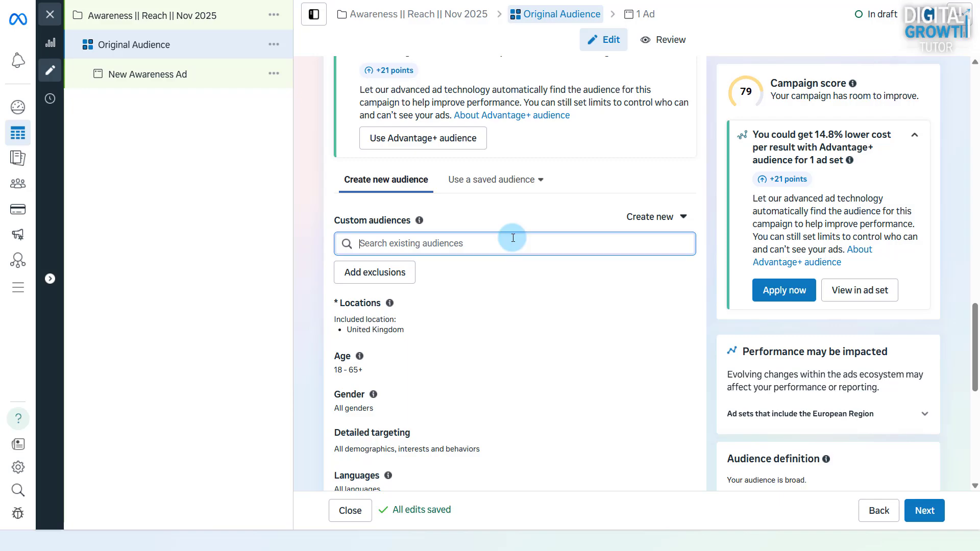
pyautogui.click(487, 218)
pyautogui.scroll(-1, 492, 217)
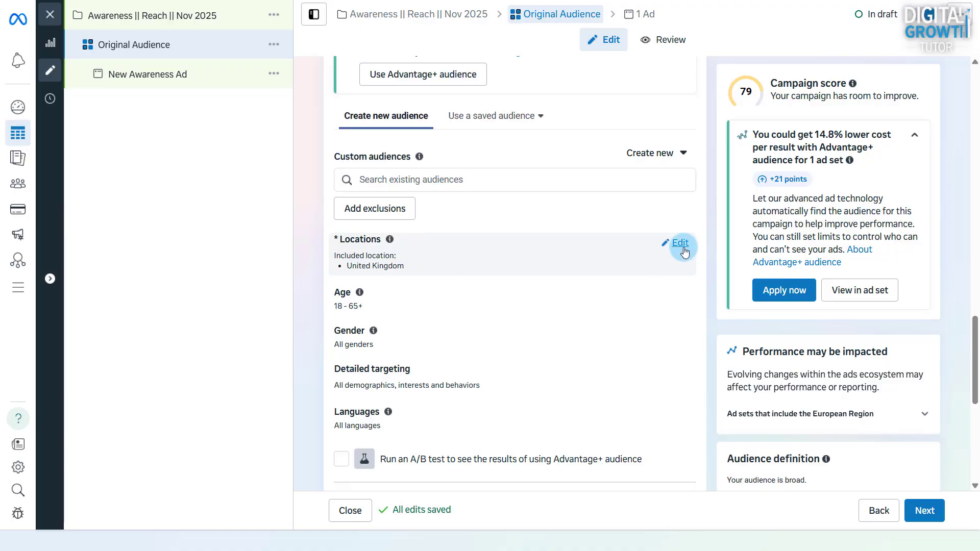
# Step: Set the ad set's targeted location to the city of Solihull, England, United Kingdom
pyautogui.click(680, 243)
pyautogui.write('solihull')
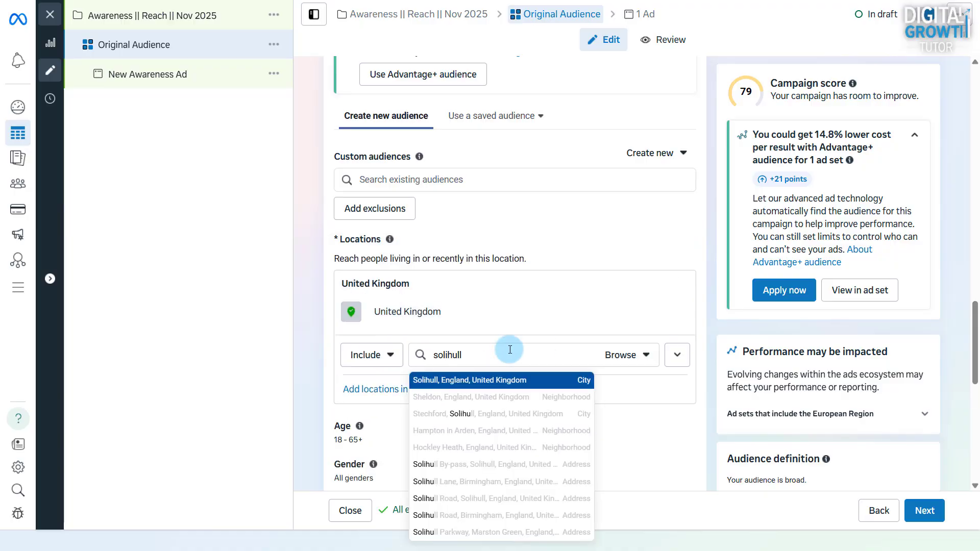
pyautogui.press('Return')
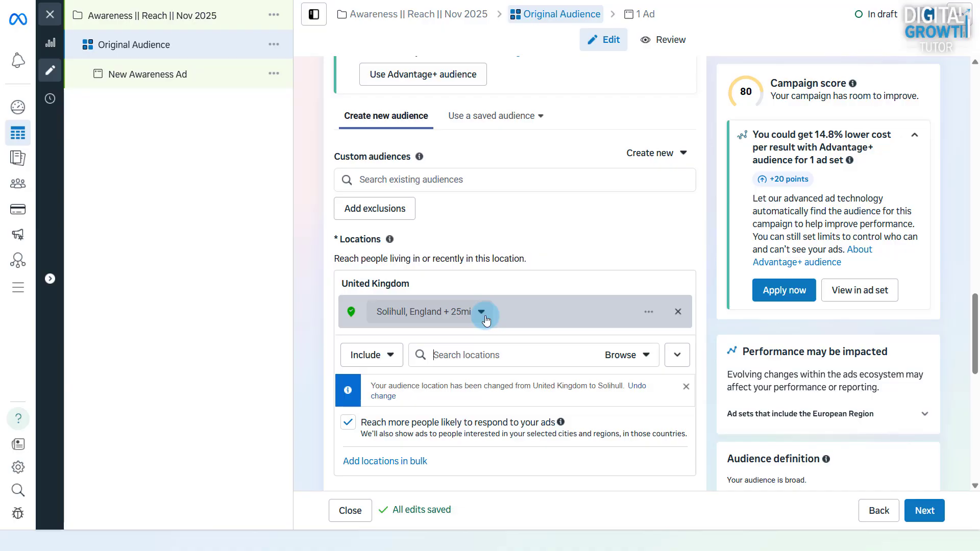
# Step: Try to set the targeting radius around Solihull to 5 miles
pyautogui.click(482, 312)
pyautogui.doubleClick(470, 400)
pyautogui.write('5')
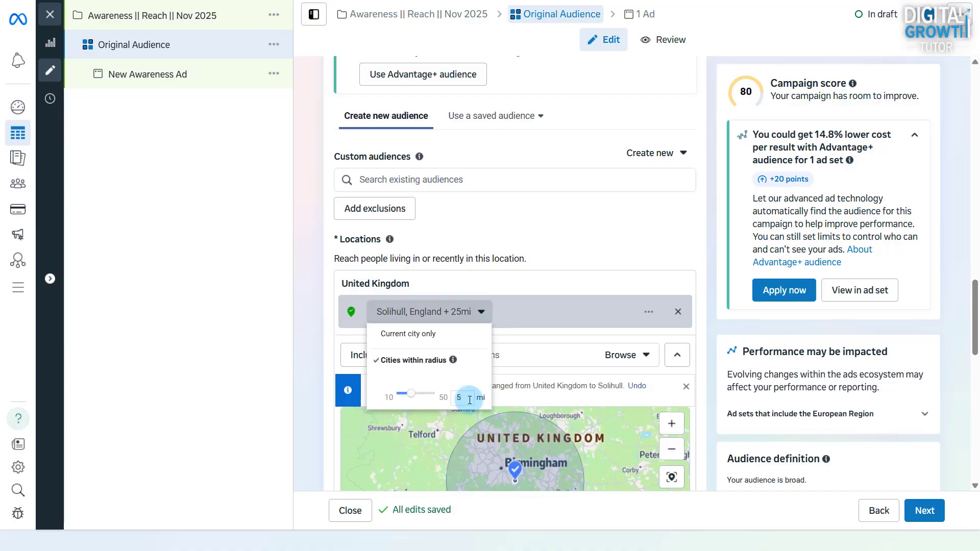
pyautogui.press('Return')
# Step: Drop a pin on the map near the centre of Solihull as the ad set's targeted location
pyautogui.scroll(-1, 524, 347)
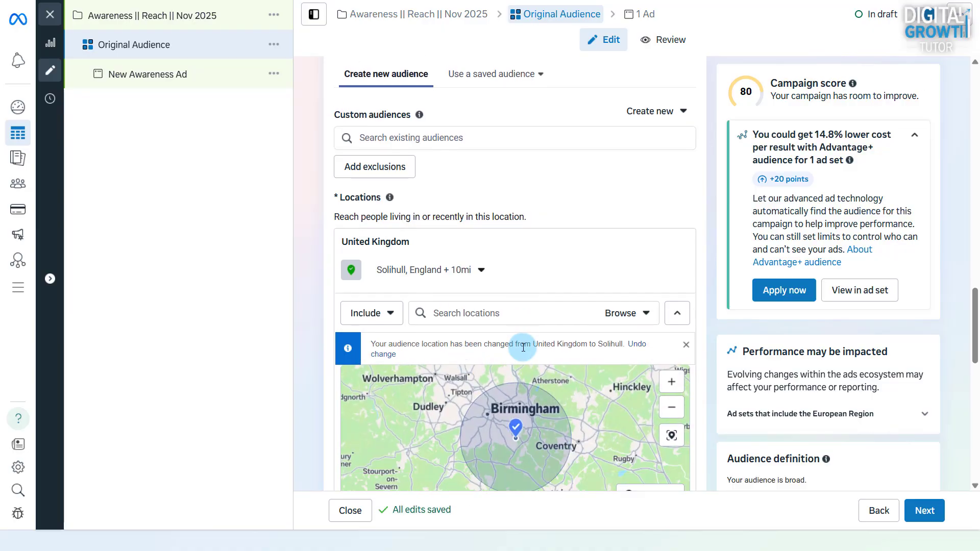
pyautogui.scroll(-1, 523, 348)
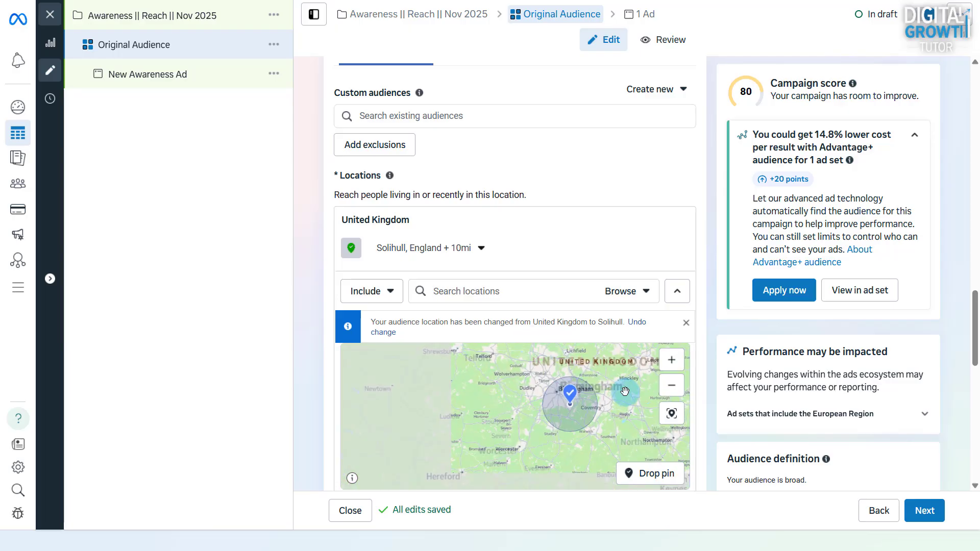
pyautogui.click(672, 361)
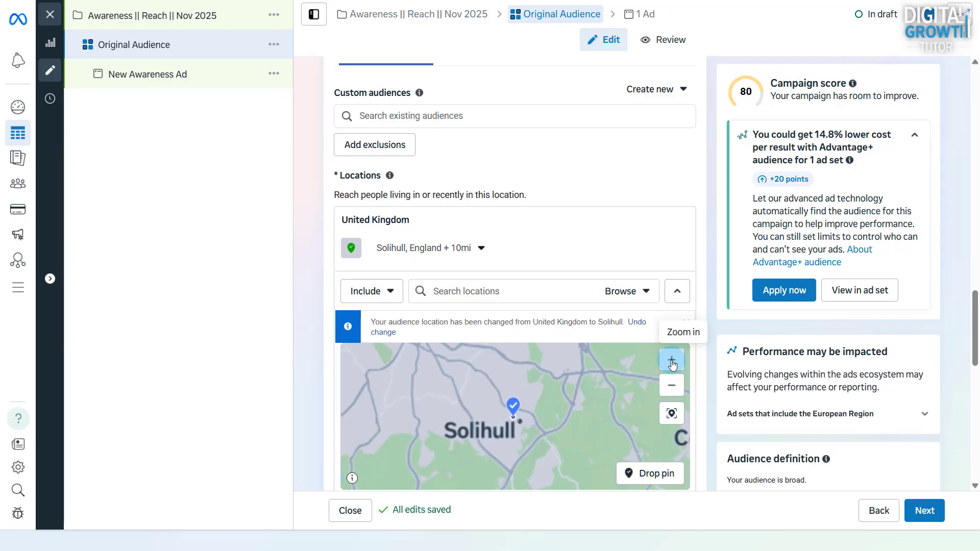
pyautogui.click(652, 473)
pyautogui.click(447, 423)
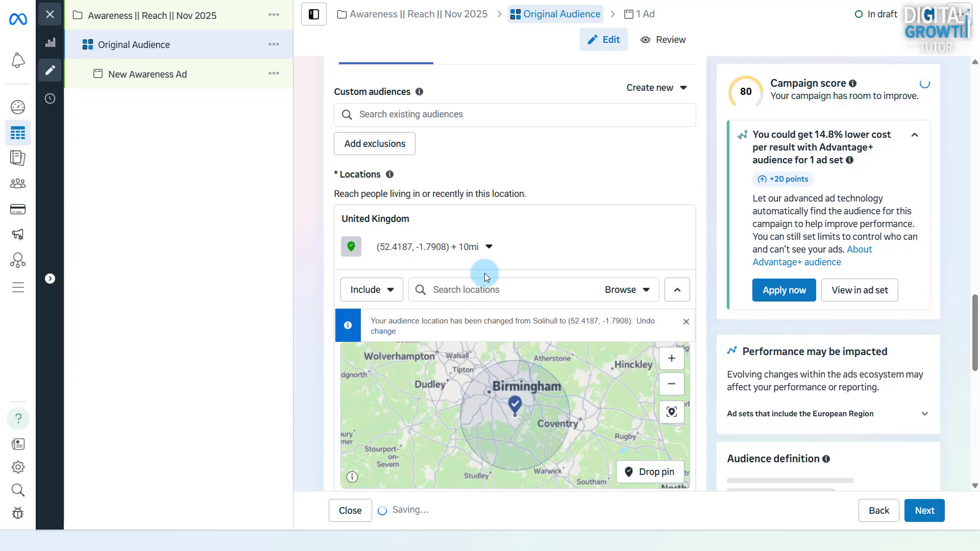
# Step: Set the targeting radius around the dropped pin to 5 miles
pyautogui.click(486, 248)
pyautogui.doubleClick(449, 290)
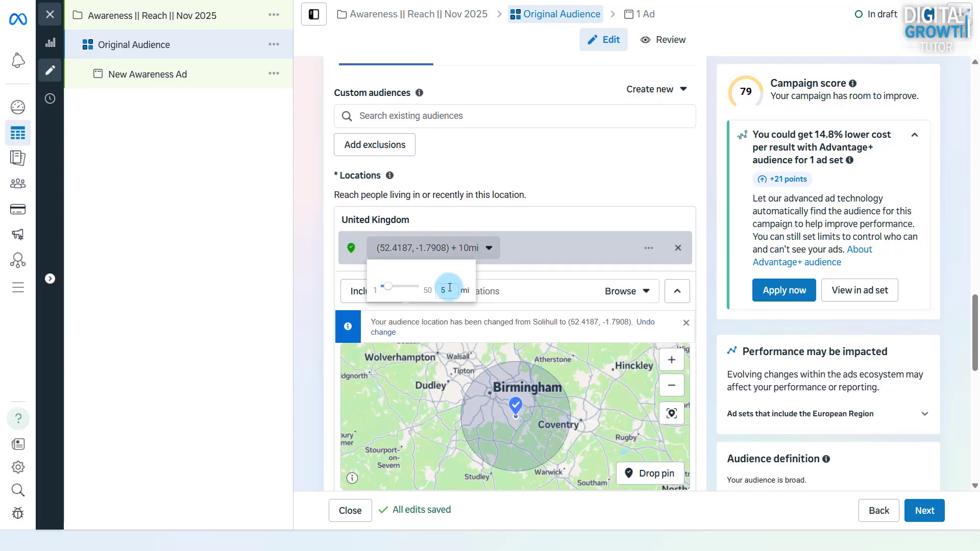
pyautogui.press('Return')
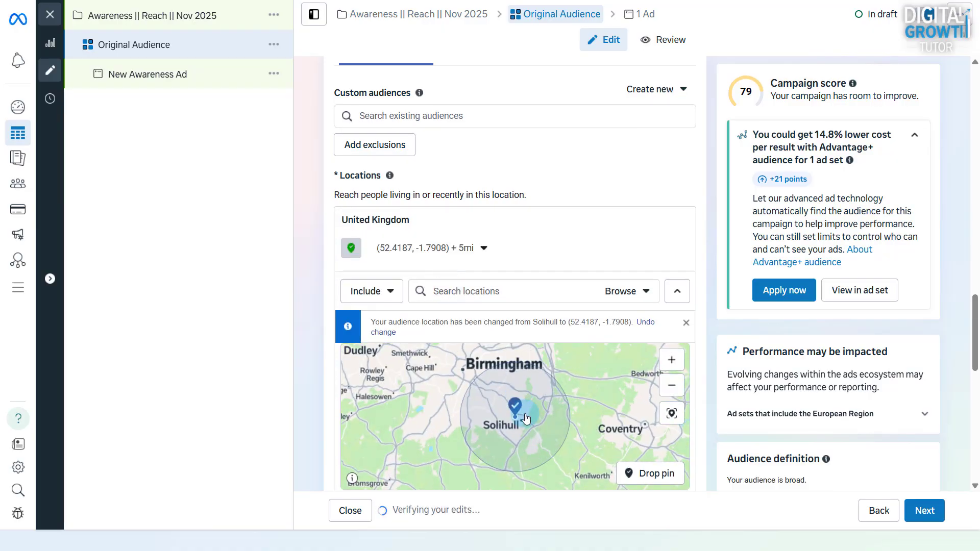
pyautogui.click(542, 422)
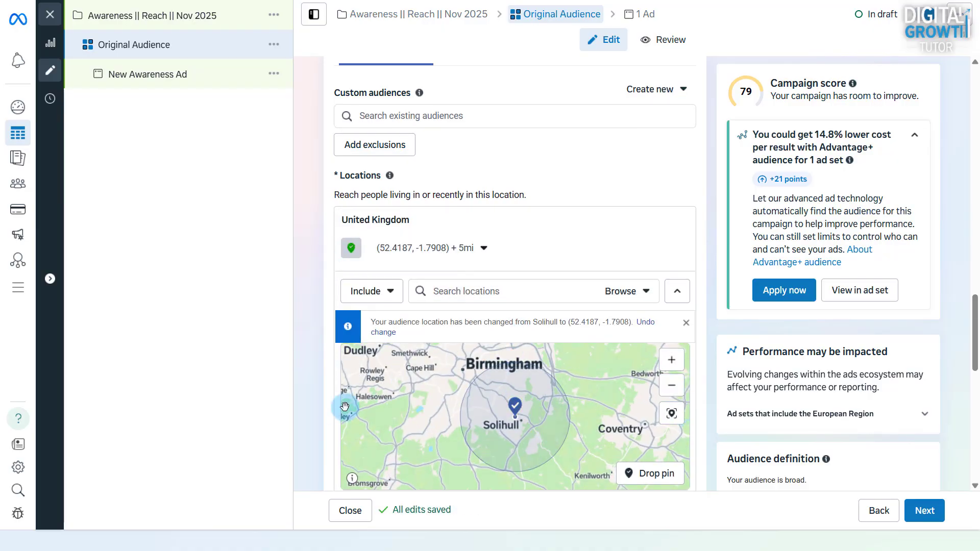
# Step: Set the audience's maximum age to 50
pyautogui.scroll(-4, 342, 414)
pyautogui.scroll(-1, 340, 417)
pyautogui.click(680, 286)
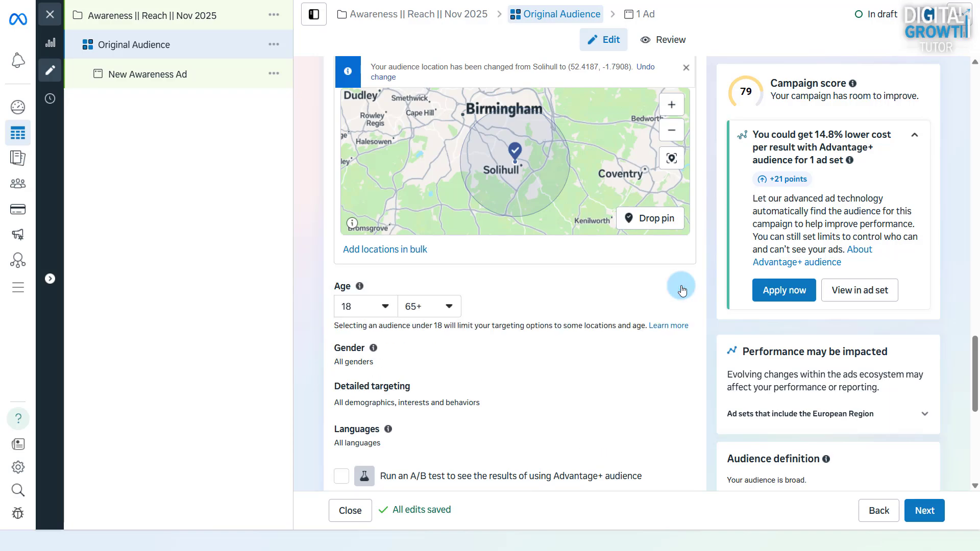
pyautogui.click(426, 307)
pyautogui.scroll(5, 444, 357)
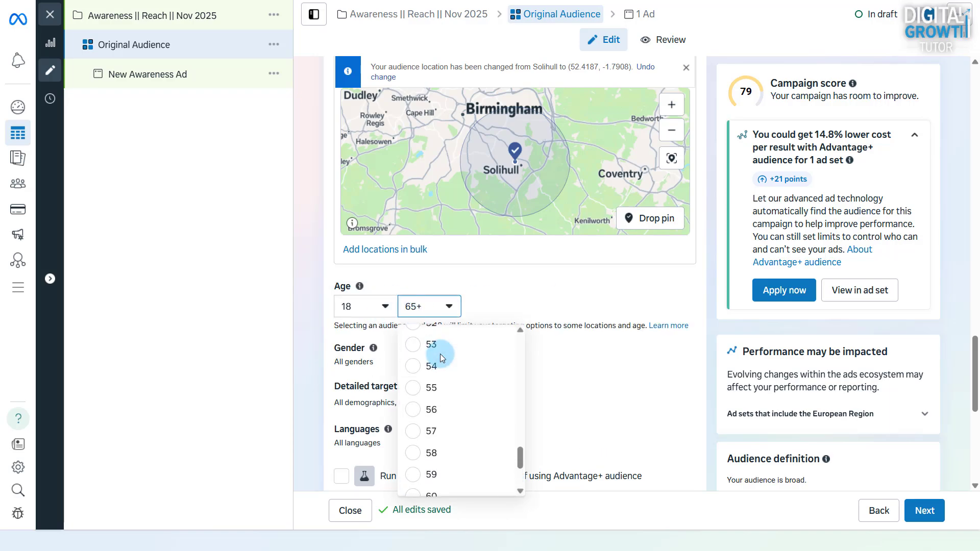
pyautogui.scroll(3, 444, 346)
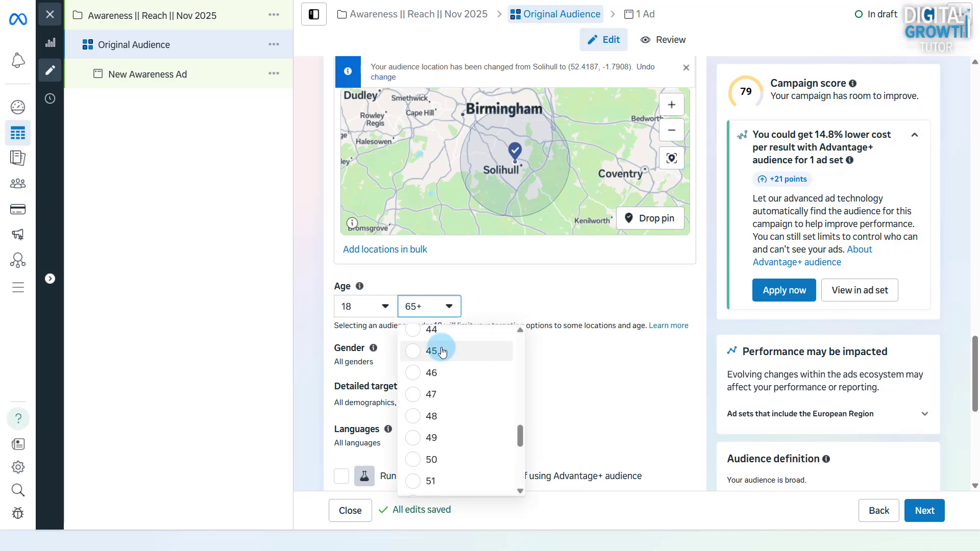
pyautogui.click(454, 459)
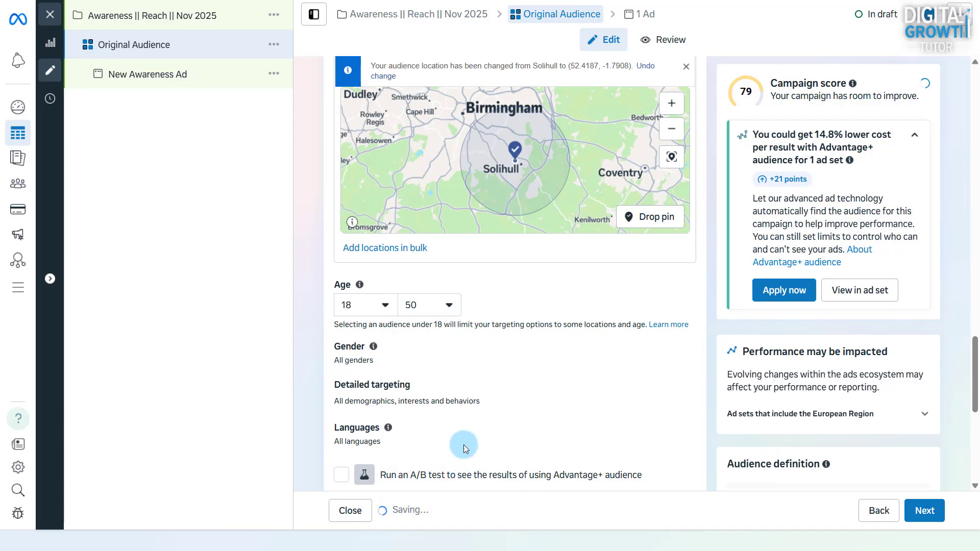
# Step: Add the English language (languages) interest to the audience's detailed targeting
pyautogui.click(675, 387)
pyautogui.write('english')
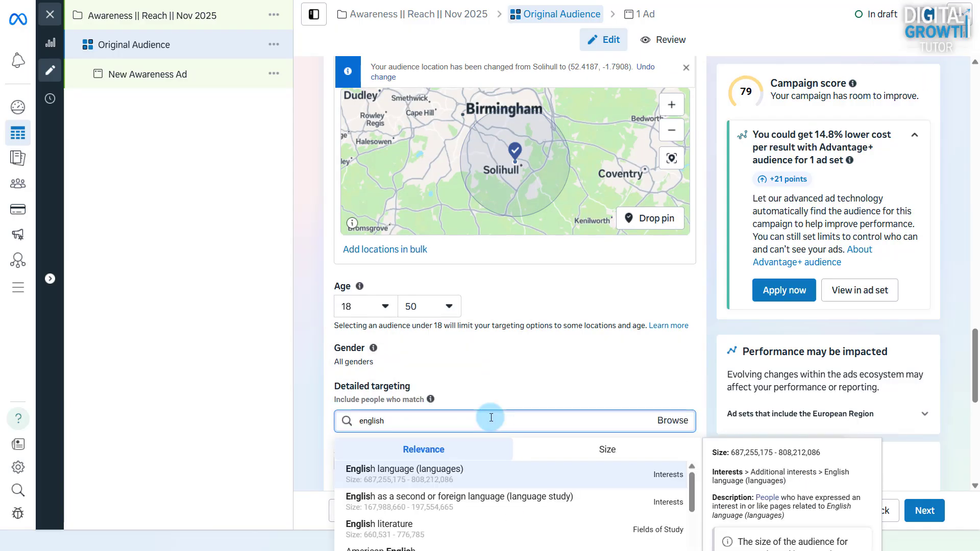
pyautogui.click(493, 474)
pyautogui.scroll(-3, 485, 409)
pyautogui.write('children')
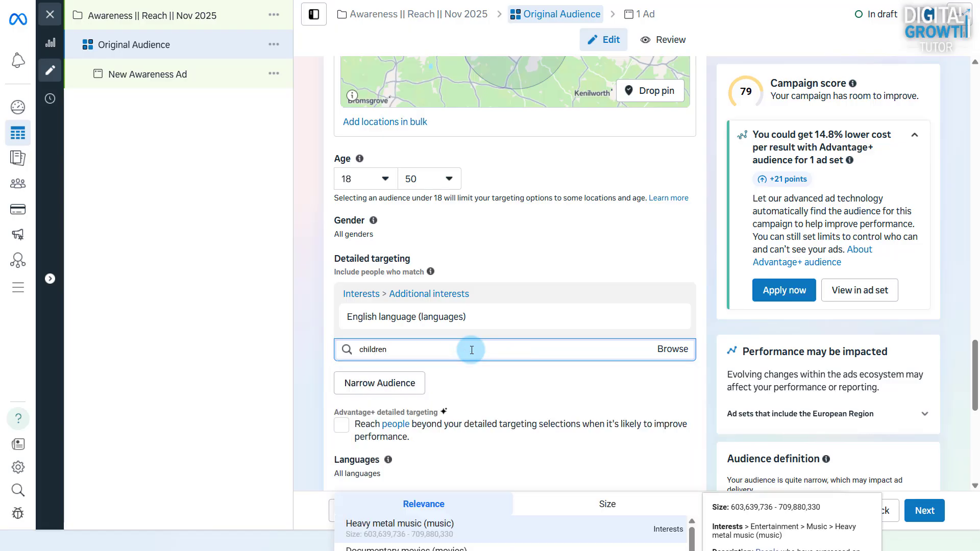
pyautogui.hotkey('ctrl', 'a')
pyautogui.write('education')
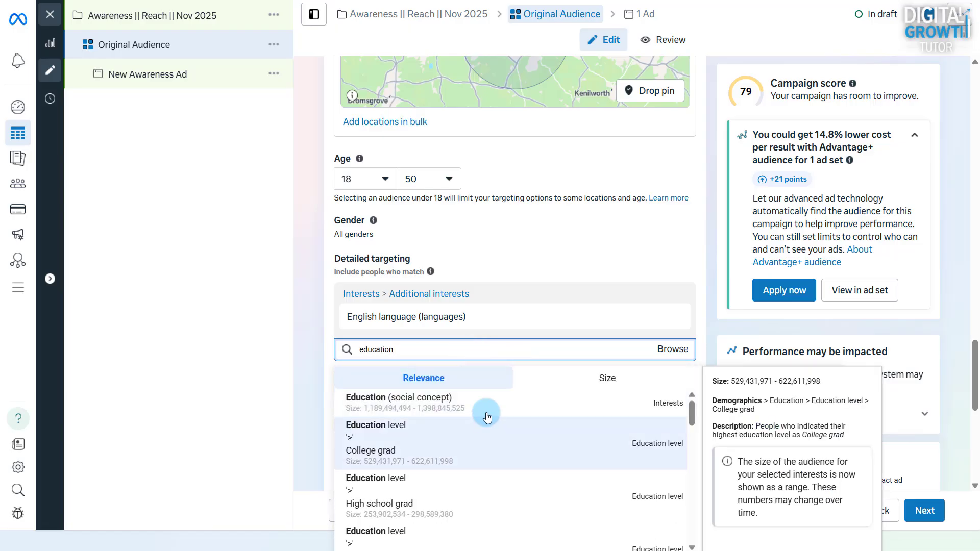
pyautogui.hotkey('ctrl', 'a')
pyautogui.press('BackSpace')
# Step: Add the interests Basic English (languages), Coaching (education) and English studies (language study) to the detailed targeting
pyautogui.click(438, 399)
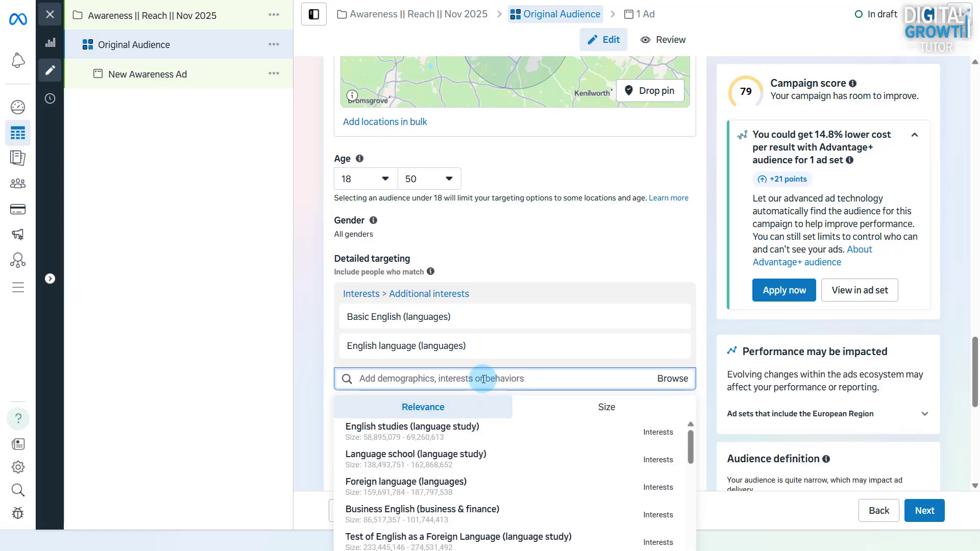
pyautogui.write('coaching')
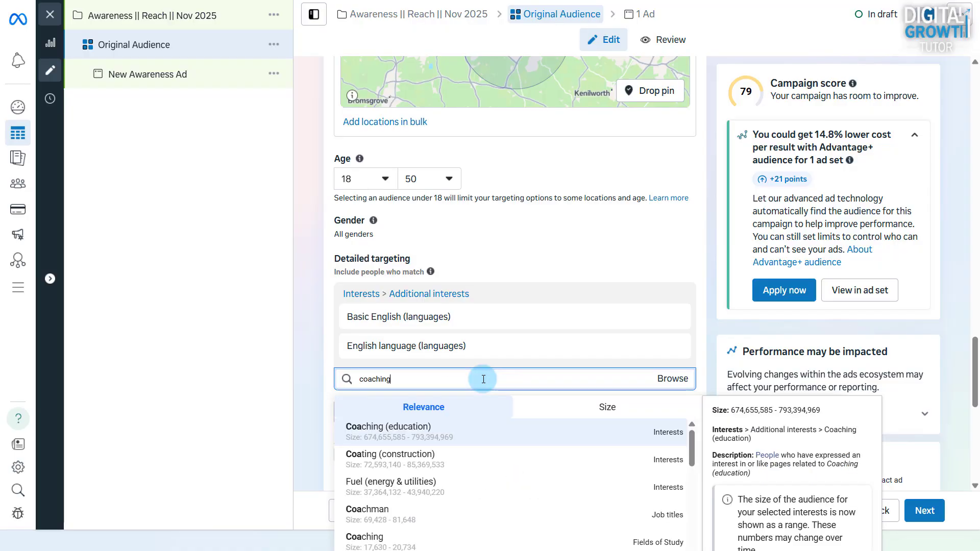
pyautogui.click(477, 434)
pyautogui.click(437, 336)
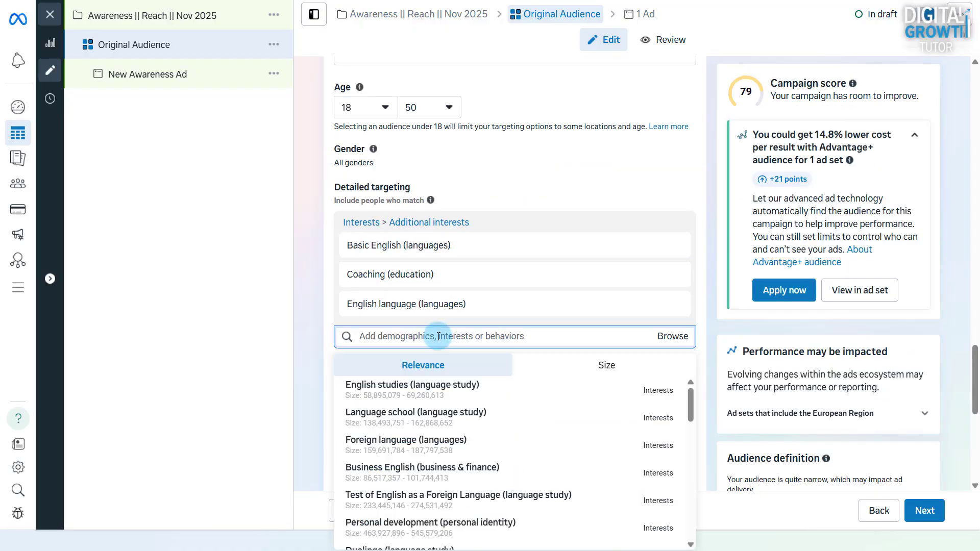
pyautogui.click(415, 384)
# Step: Search the detailed targeting options for Math and add the Mathematics (science) interest
pyautogui.write('Math')
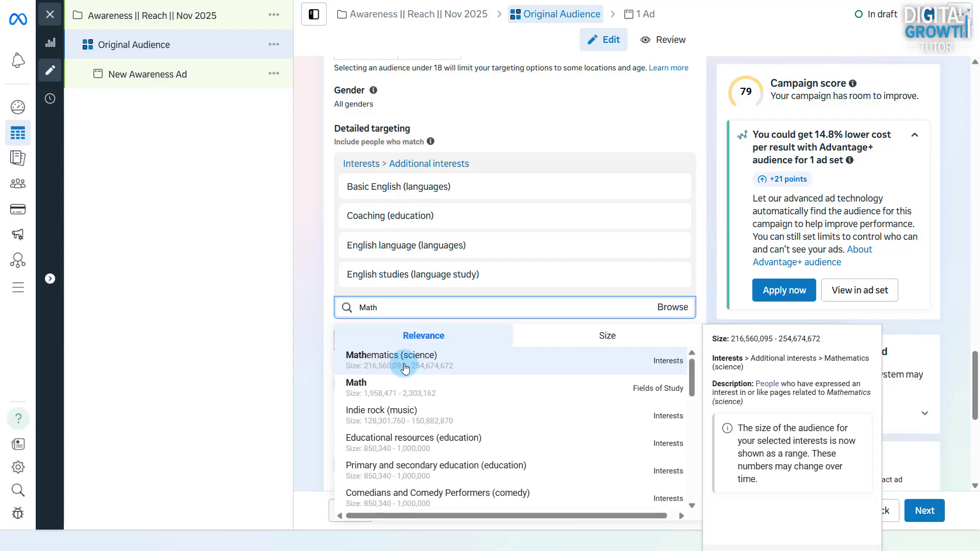
pyautogui.click(394, 292)
pyautogui.click(352, 179)
pyautogui.click(305, 210)
# Step: Switch the ad set from Advantage+ placements to manual placements
pyautogui.scroll(-3, 305, 210)
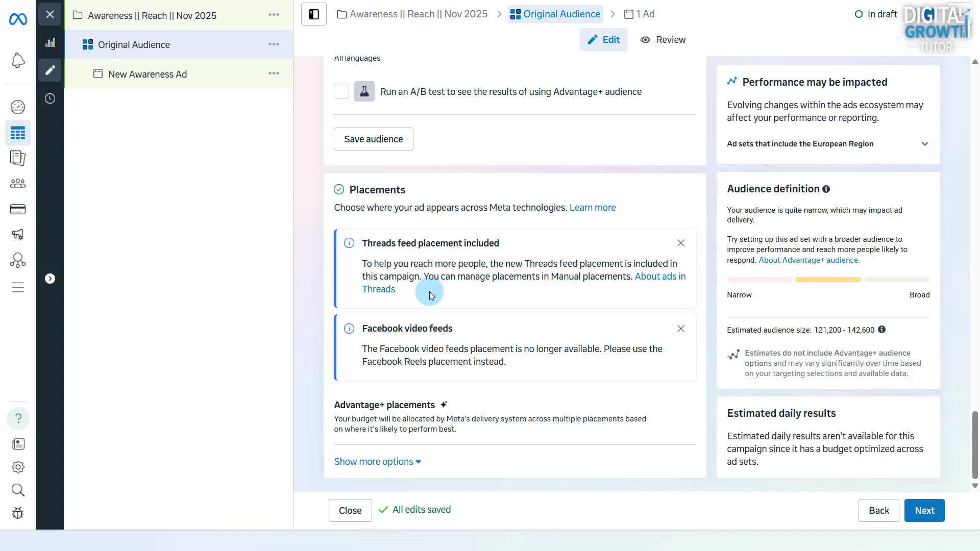
pyautogui.moveTo(486, 422)
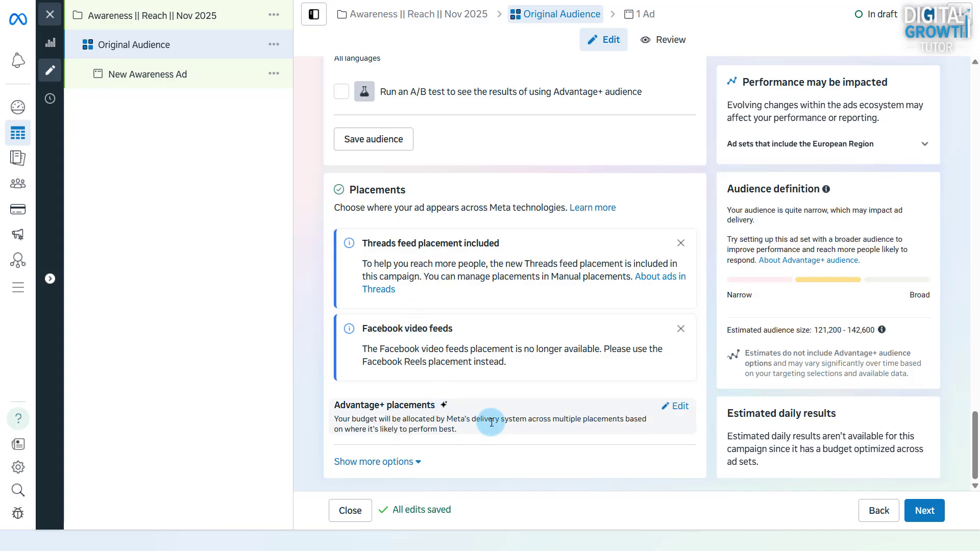
pyautogui.click(679, 411)
pyautogui.scroll(-1, 663, 449)
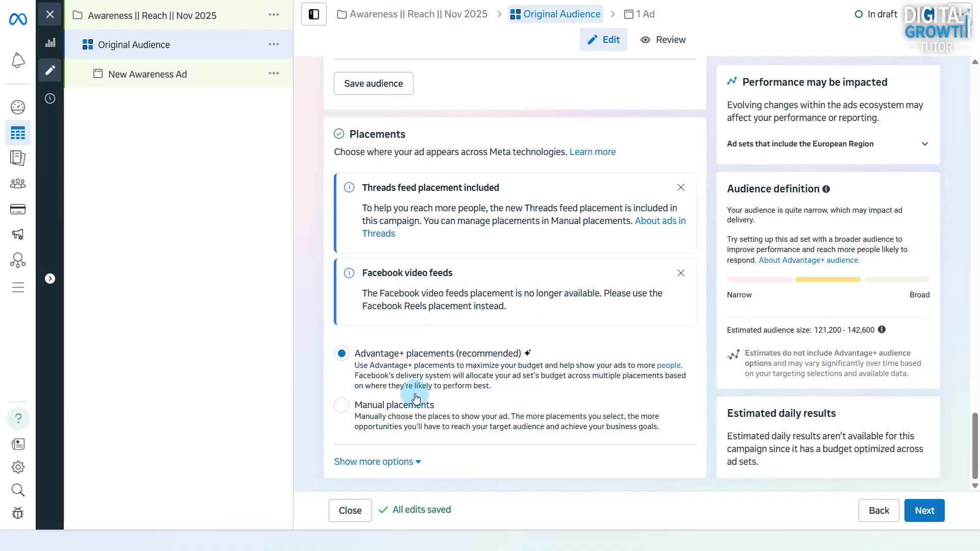
pyautogui.click(349, 413)
pyautogui.scroll(-5, 475, 404)
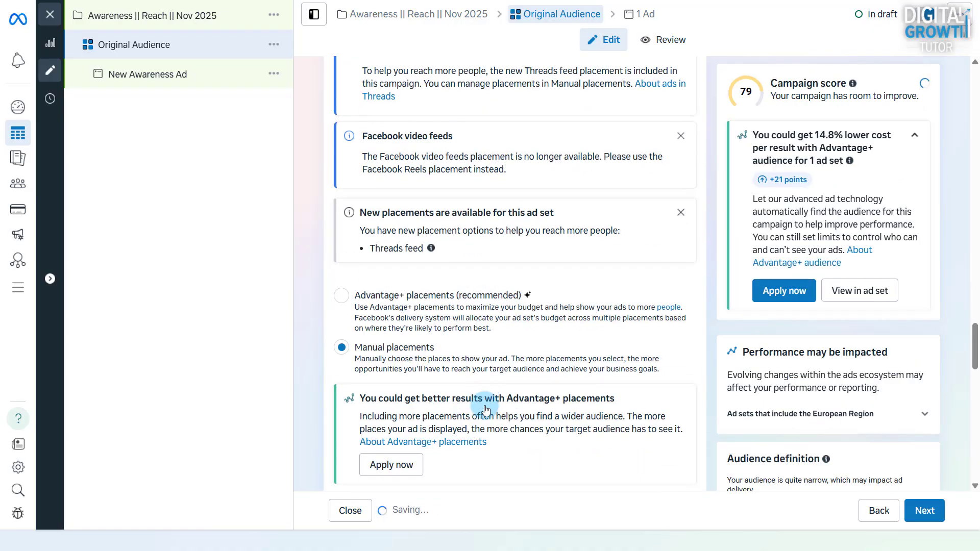
pyautogui.scroll(-5, 484, 405)
# Step: Include the Messenger platform and exclude the In-stream ads for reels, Search results, and Apps and sites placements
pyautogui.click(450, 188)
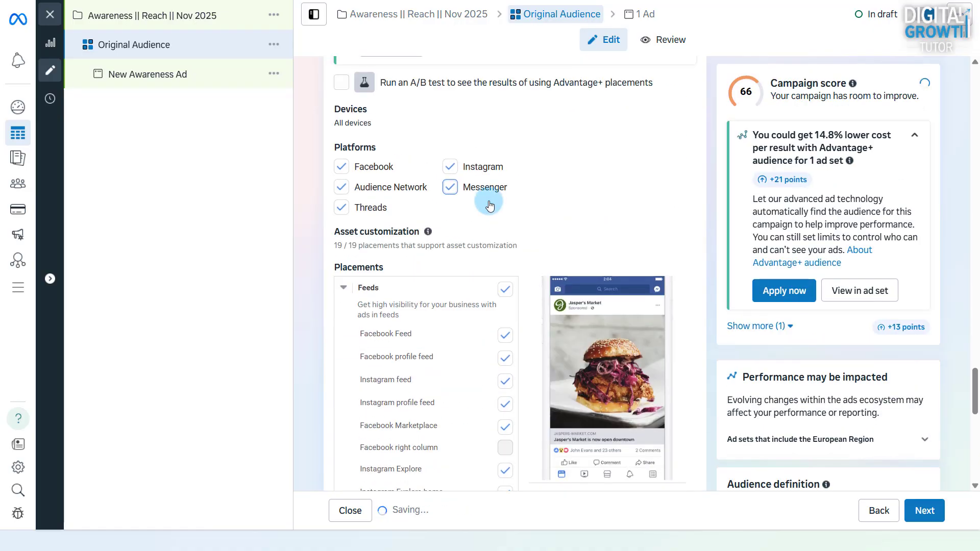
pyautogui.scroll(-10, 528, 273)
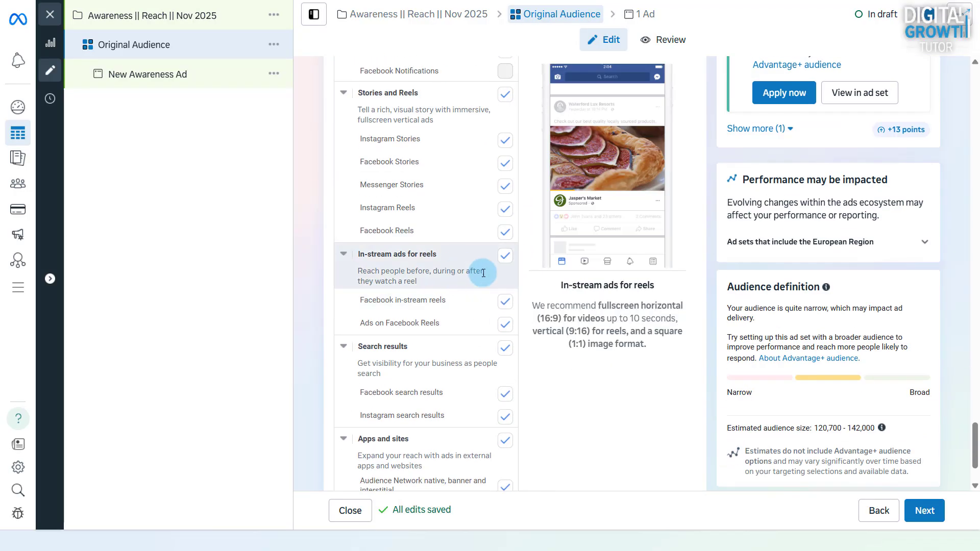
pyautogui.click(505, 255)
pyautogui.scroll(-3, 512, 308)
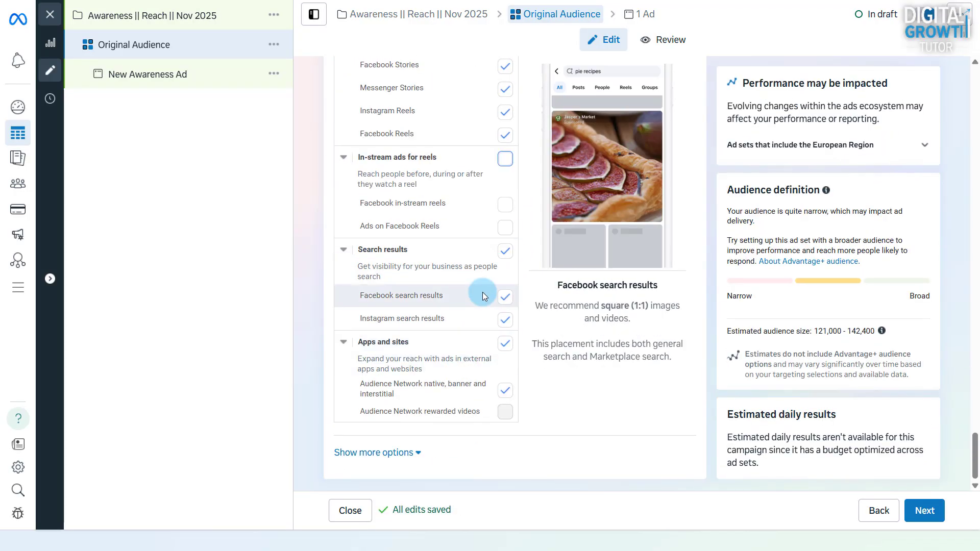
pyautogui.click(506, 250)
pyautogui.click(509, 347)
# Step: Switch the ad set back to Advantage+ placements
pyautogui.scroll(12, 514, 314)
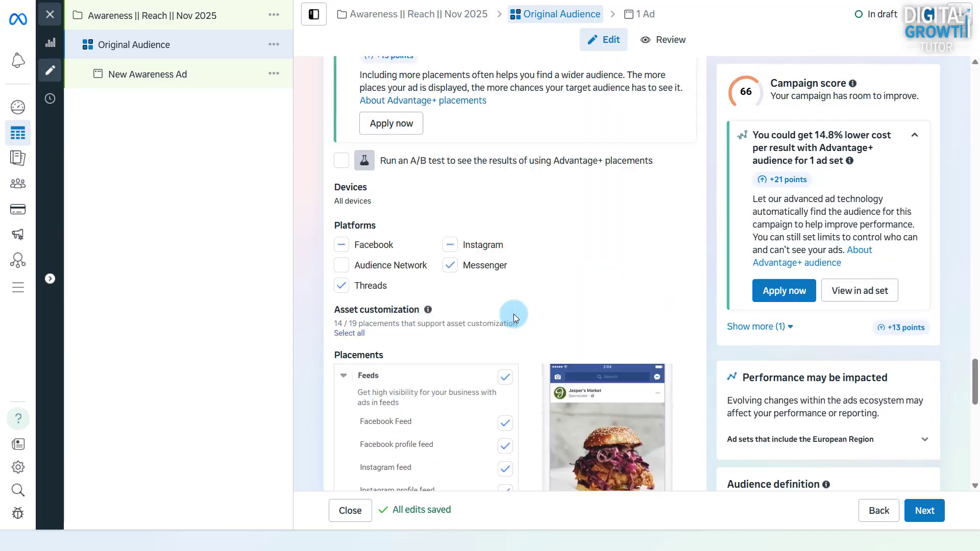
pyautogui.scroll(7, 514, 314)
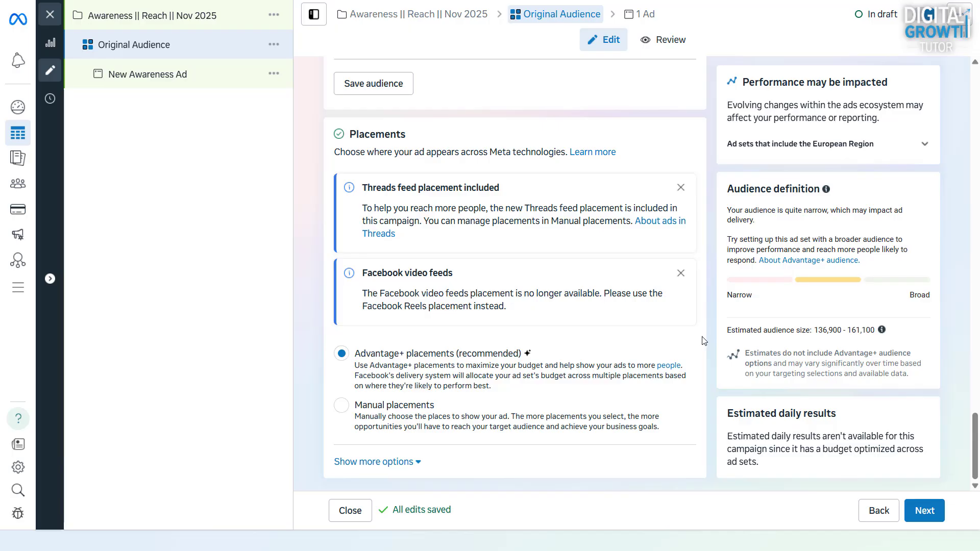
# Step: Proceed to the New Awareness Ad and set its ad setup to use an existing post
pyautogui.click(913, 522)
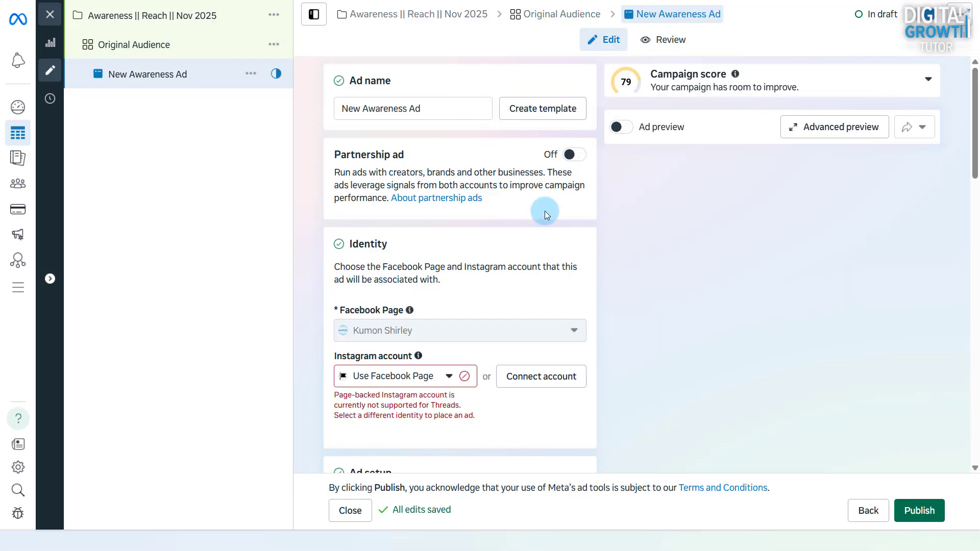
pyautogui.scroll(-3, 544, 212)
pyautogui.scroll(-3, 547, 214)
pyautogui.click(533, 188)
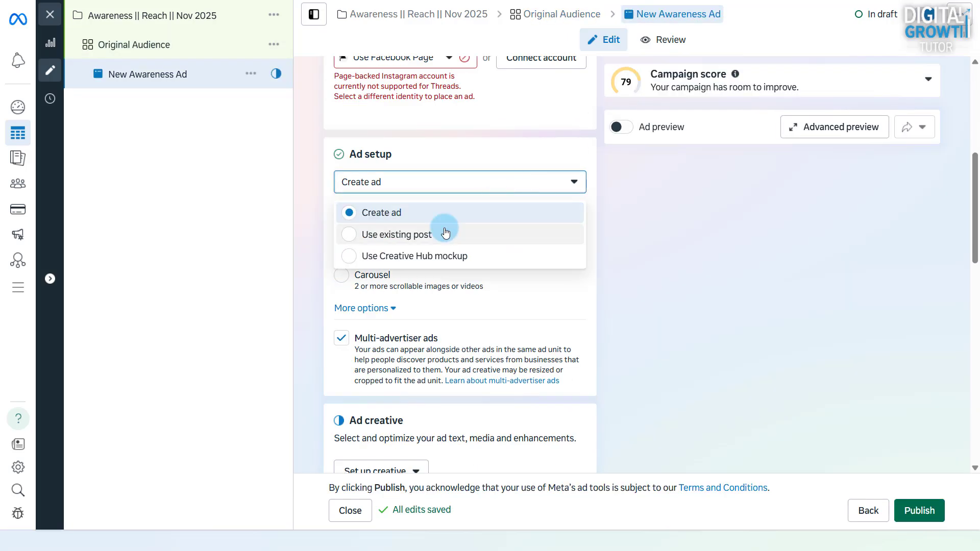
pyautogui.click(433, 235)
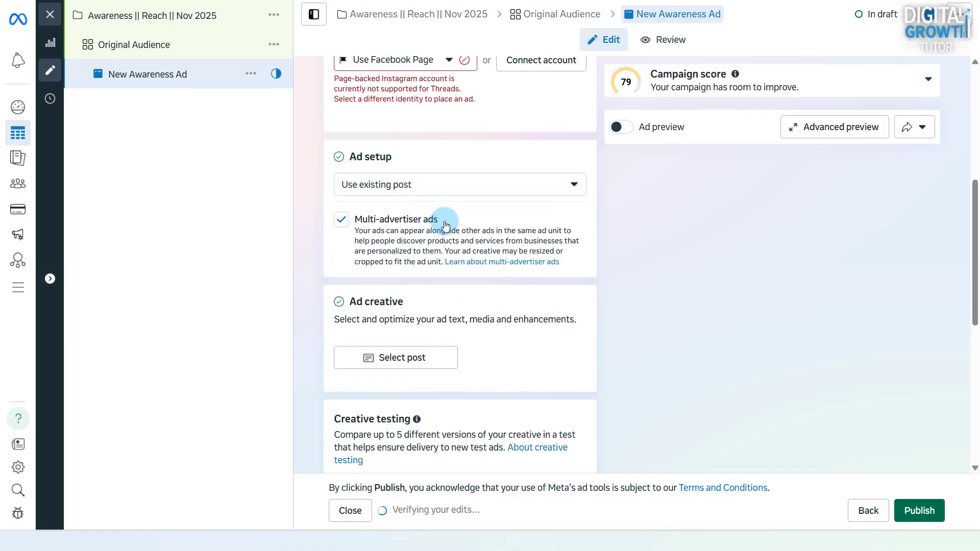
# Step: Select the Jun 2, 2024 Facebook post beginning "Imagine reading a book" as the ad creative
pyautogui.click(401, 358)
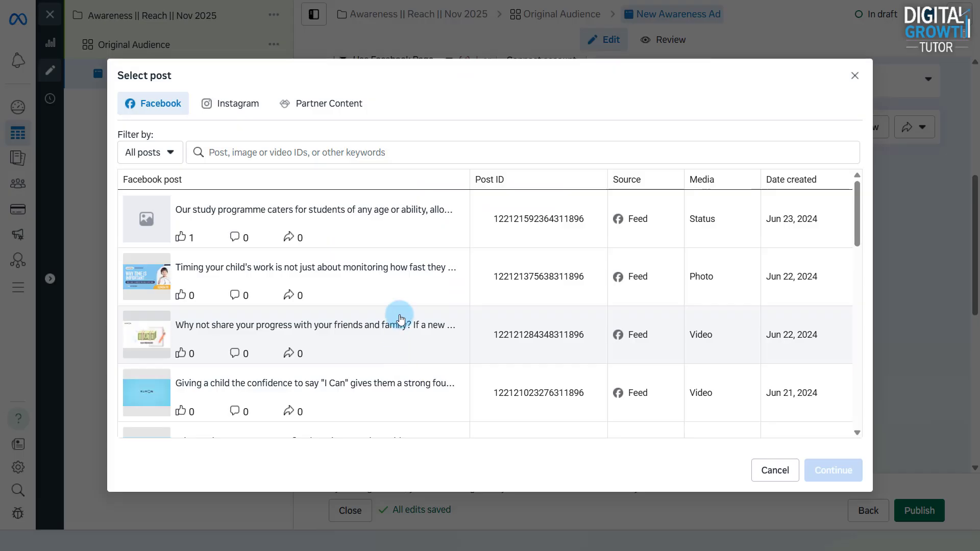
pyautogui.scroll(-15, 400, 318)
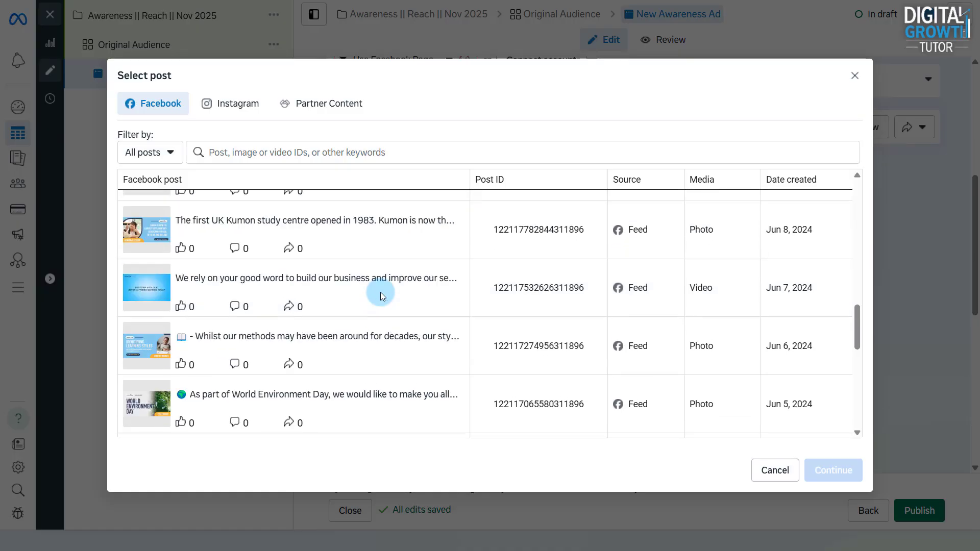
pyautogui.scroll(-3, 358, 266)
pyautogui.click(235, 427)
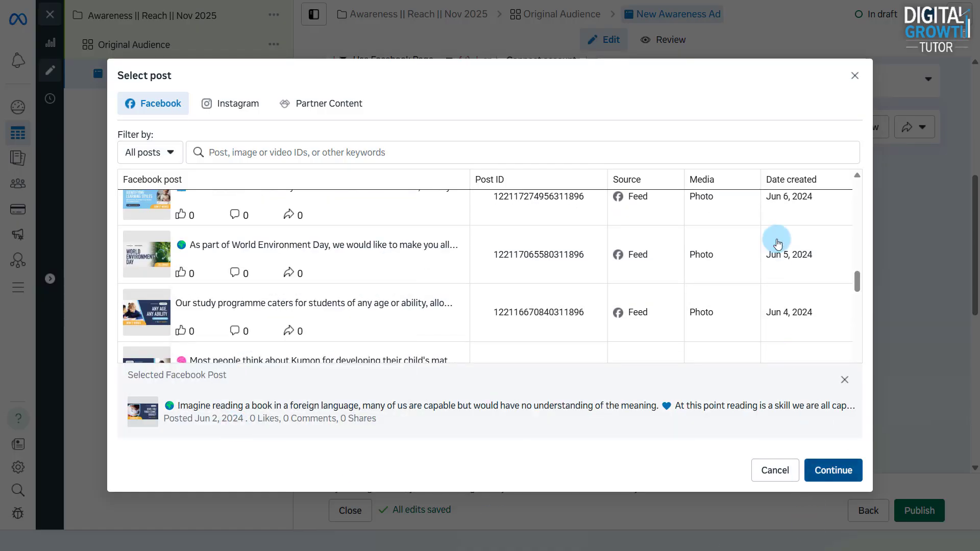
pyautogui.click(833, 470)
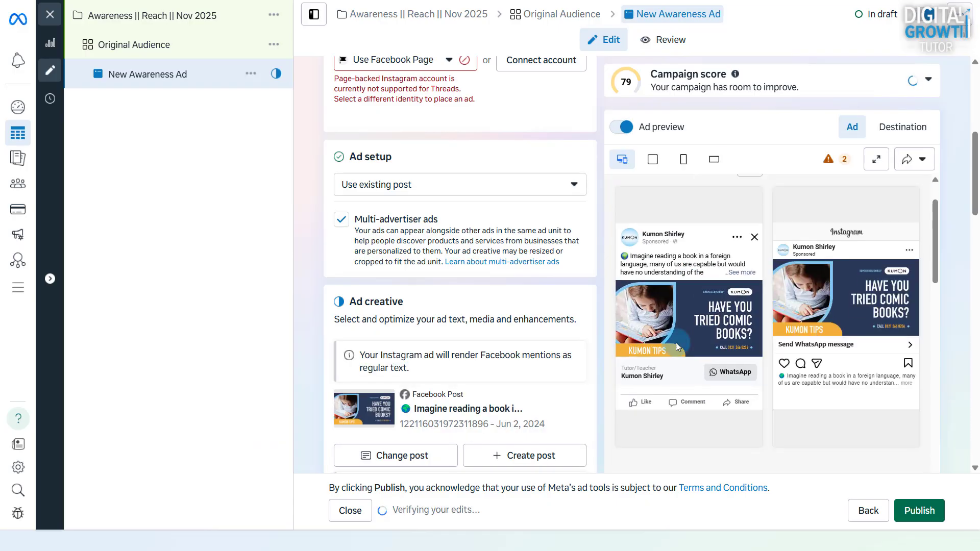
# Step: Change the ad setup from an existing post to Create ad and turn on the ad preview
pyautogui.scroll(3, 523, 225)
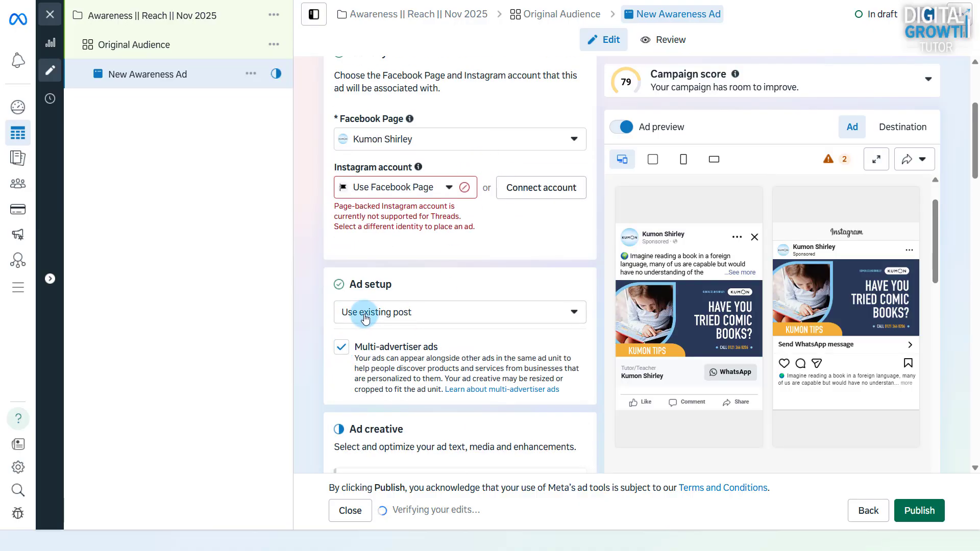
pyautogui.click(366, 318)
pyautogui.click(372, 336)
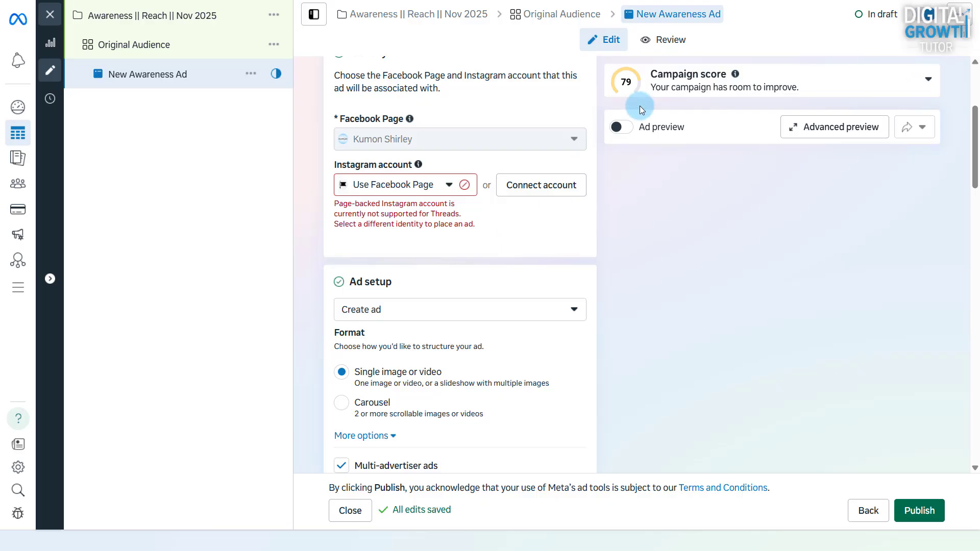
pyautogui.click(622, 128)
# Step: Set up the creative as an image ad using the account image 10.png
pyautogui.scroll(-3, 535, 249)
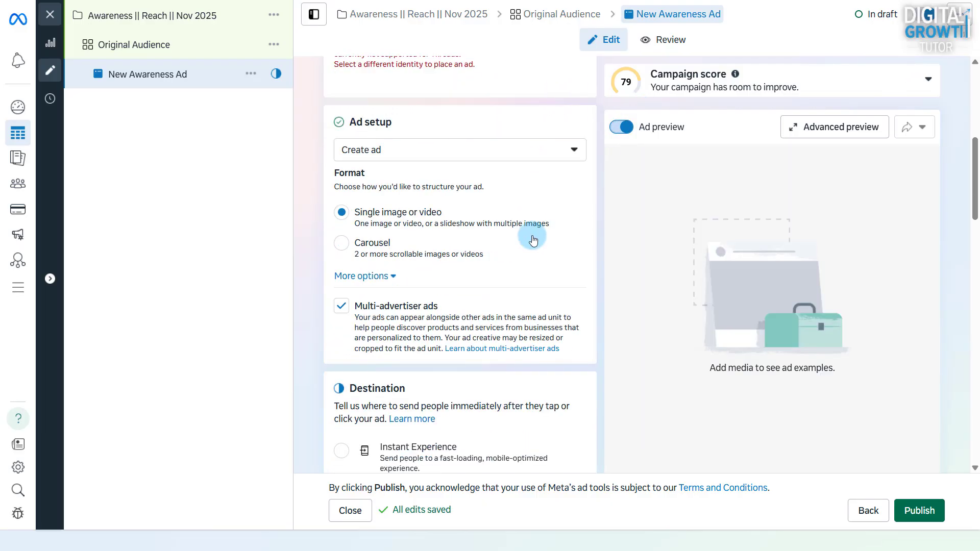
pyautogui.scroll(-7, 532, 238)
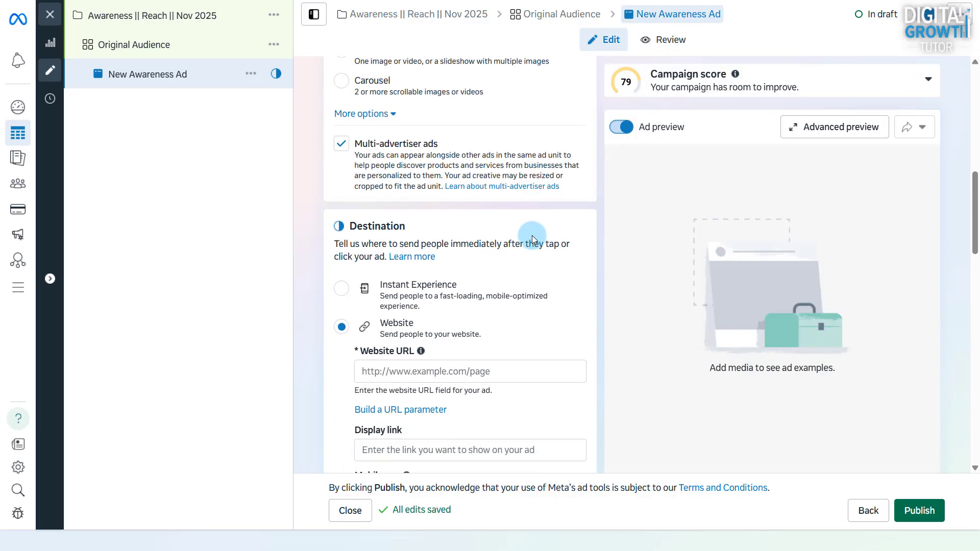
pyautogui.scroll(-5, 533, 239)
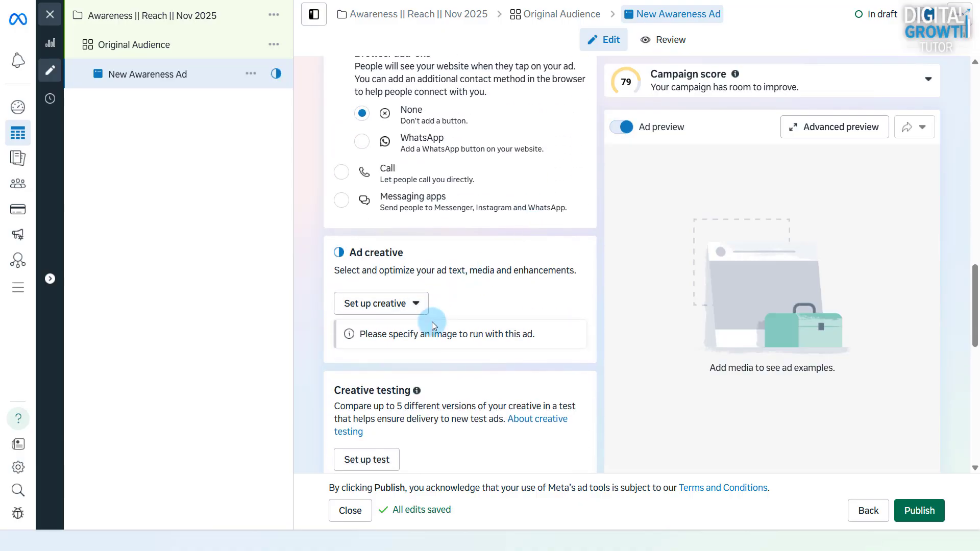
pyautogui.click(409, 305)
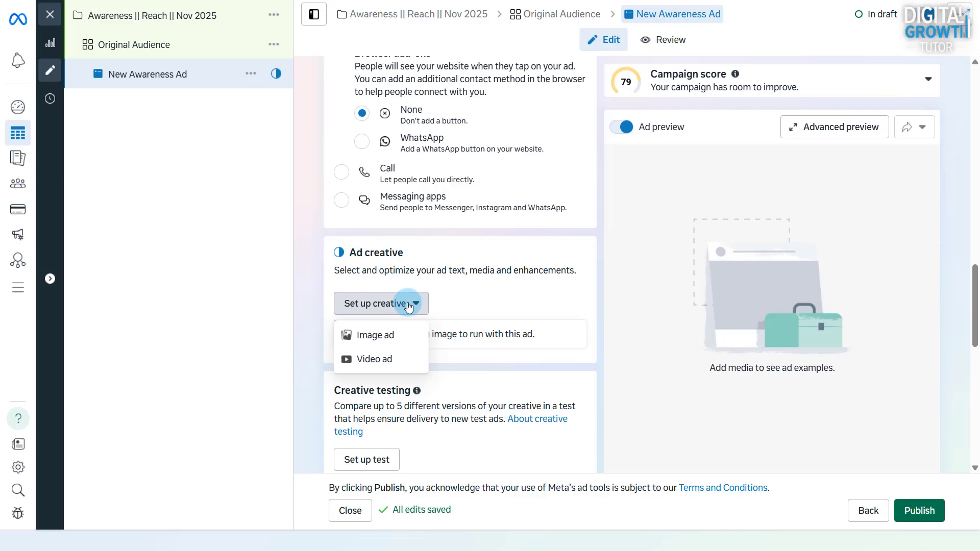
pyautogui.click(388, 341)
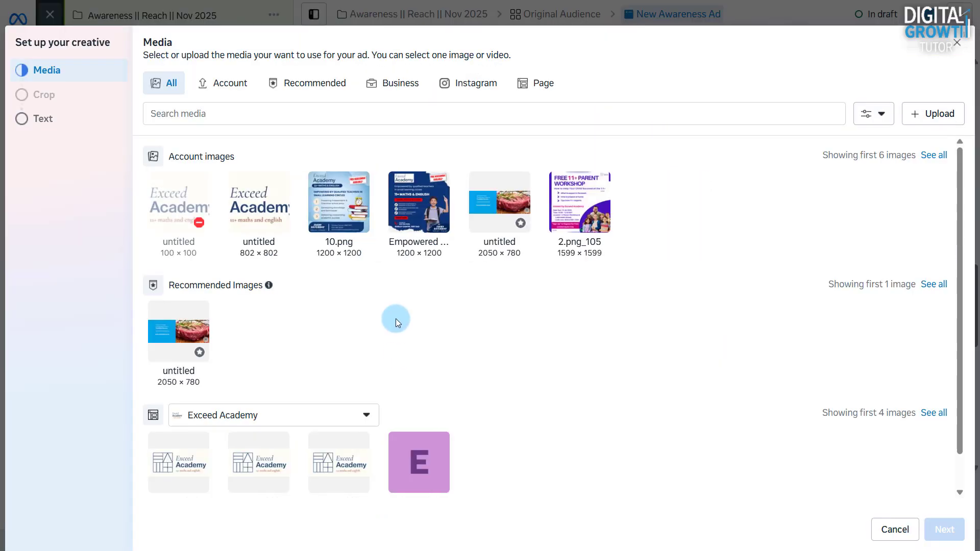
pyautogui.click(351, 217)
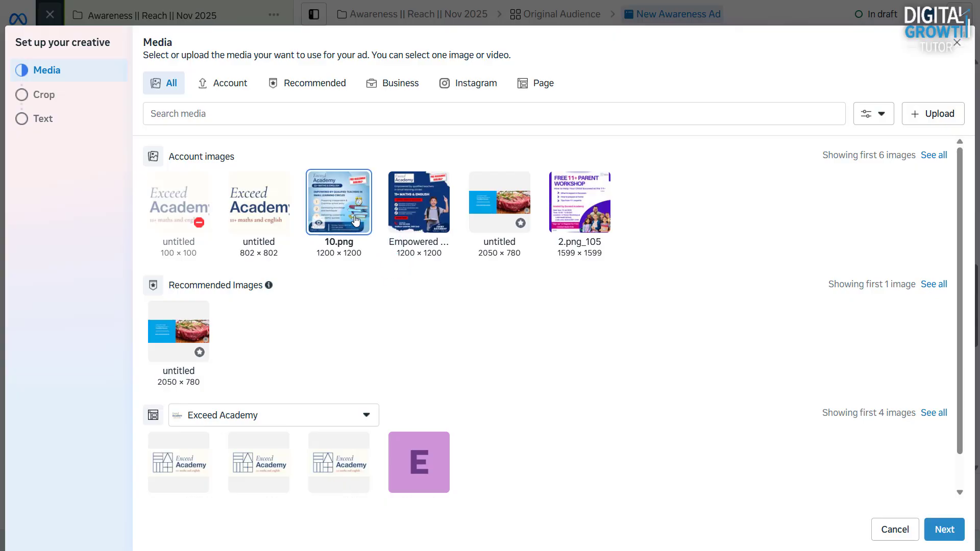
pyautogui.click(945, 530)
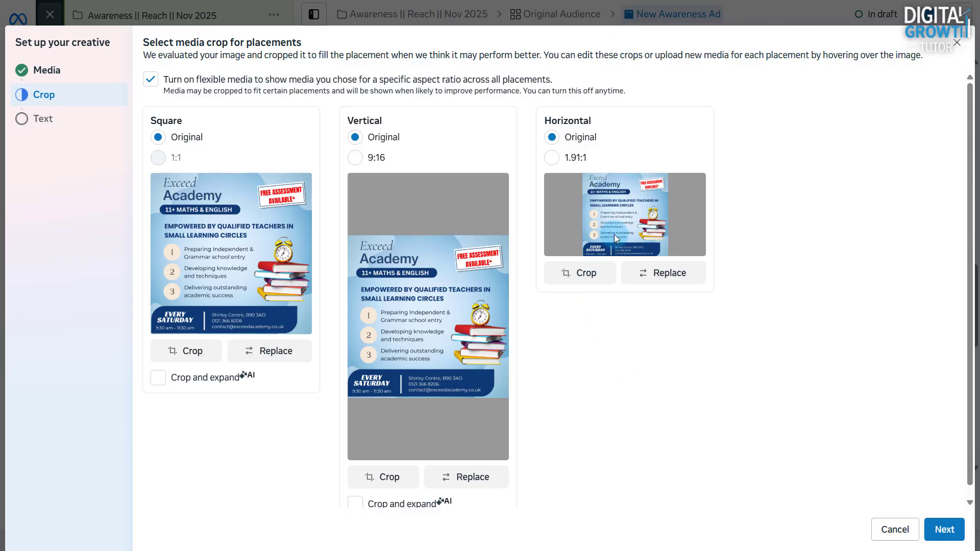
# Step: Try the 9:16 crop for the vertical format, check the replacement media options, and restore the Original crop
pyautogui.scroll(-1, 528, 360)
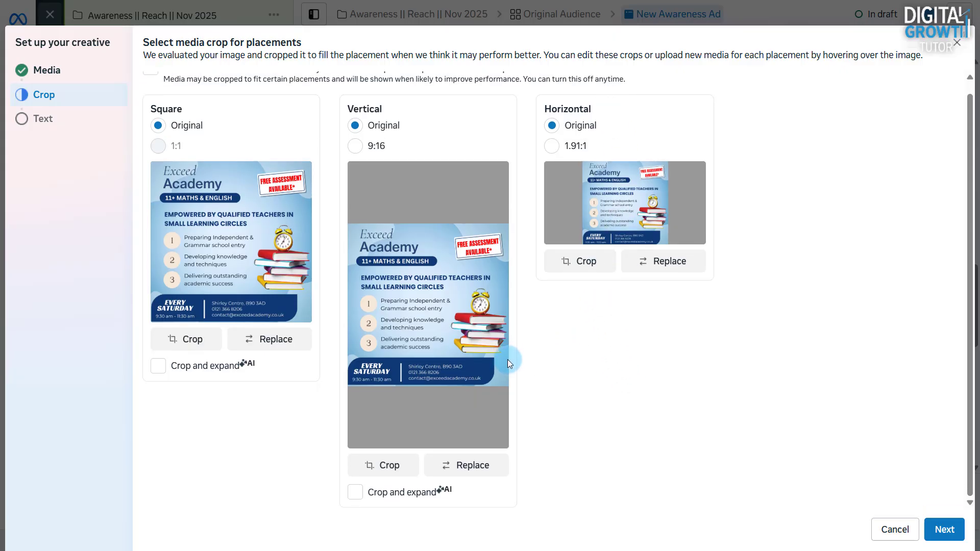
pyautogui.click(356, 147)
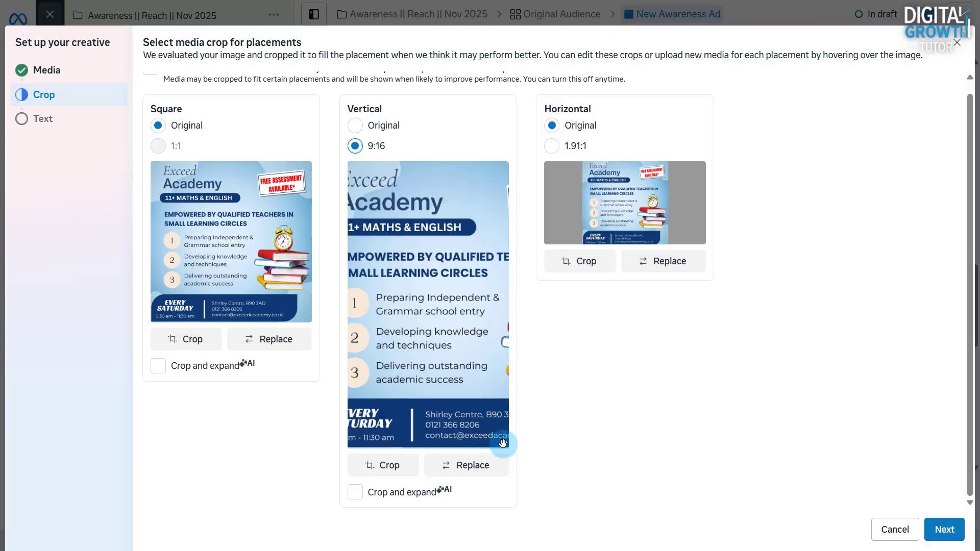
pyautogui.click(486, 471)
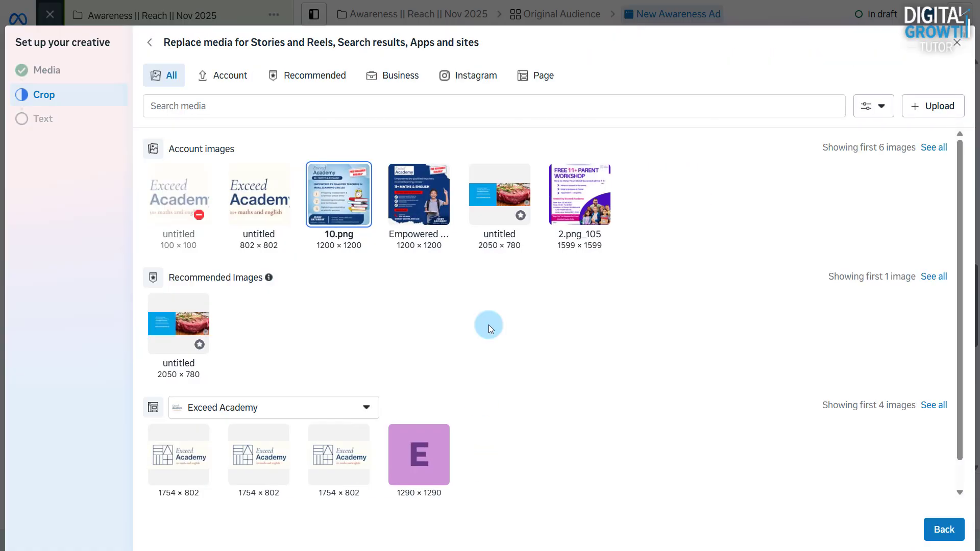
pyautogui.click(151, 43)
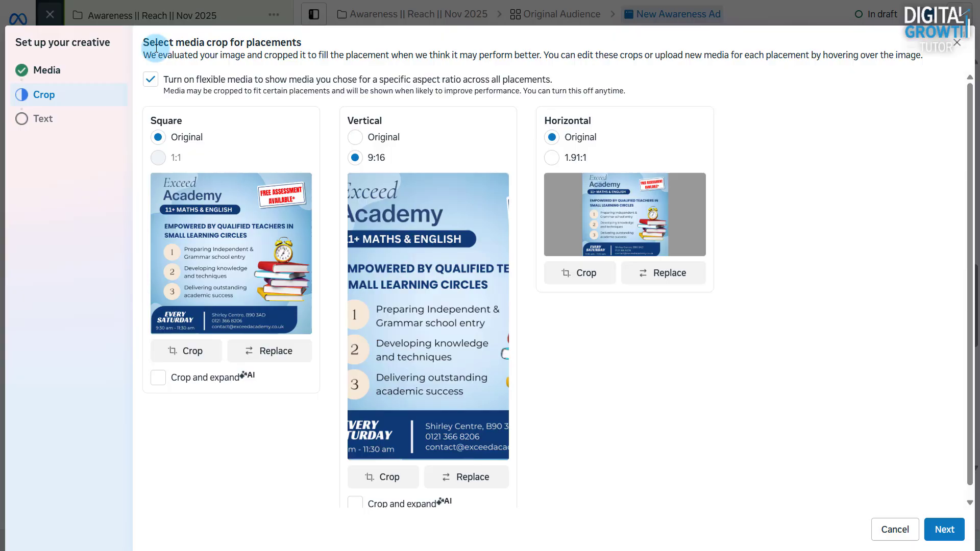
pyautogui.click(380, 138)
# Step: Accept the media crops and enter the primary text options "text 1", "text 2" and "text 3"
pyautogui.click(939, 535)
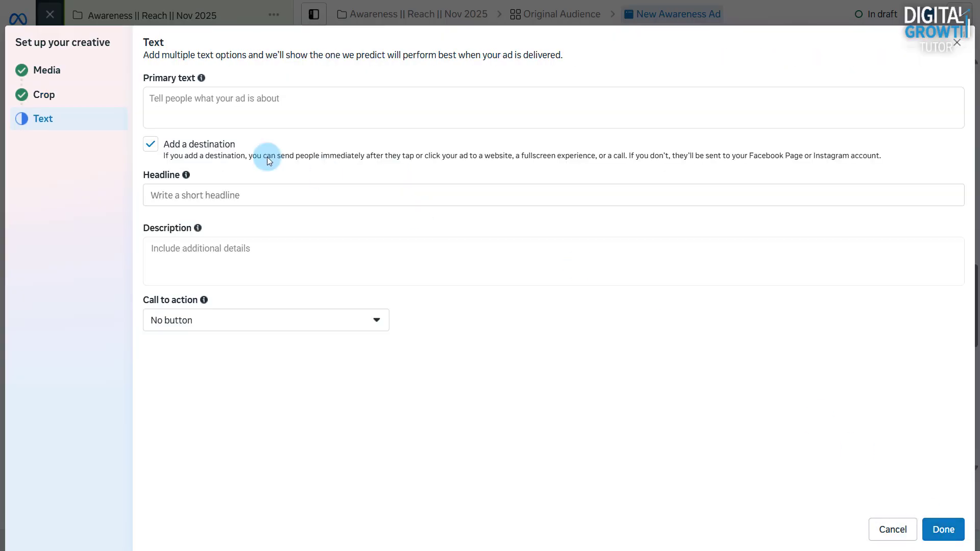
pyautogui.click(270, 108)
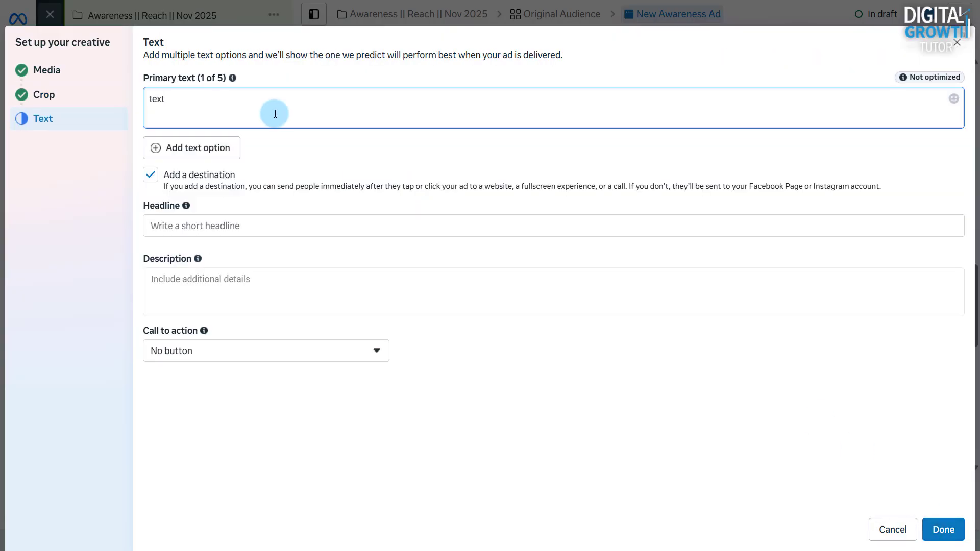
pyautogui.click(224, 149)
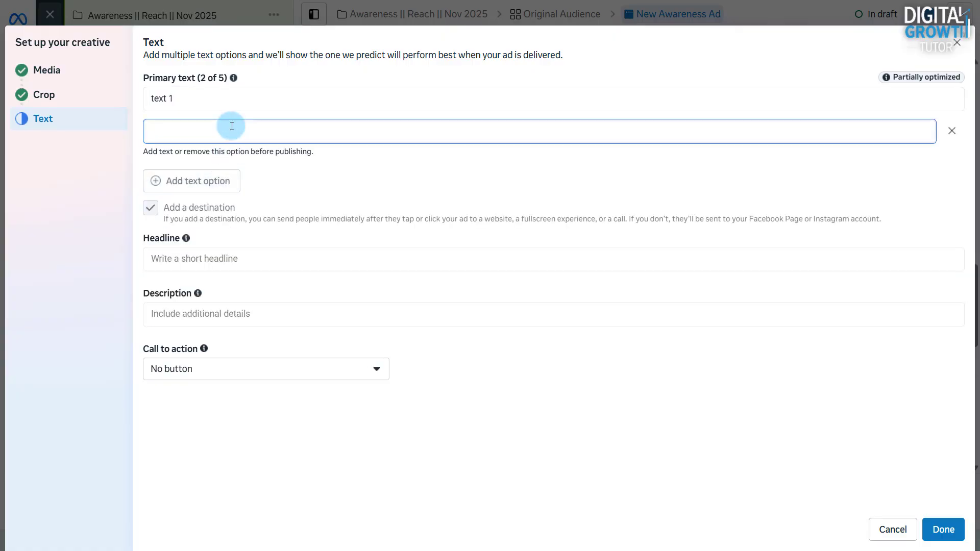
pyautogui.write('text 2')
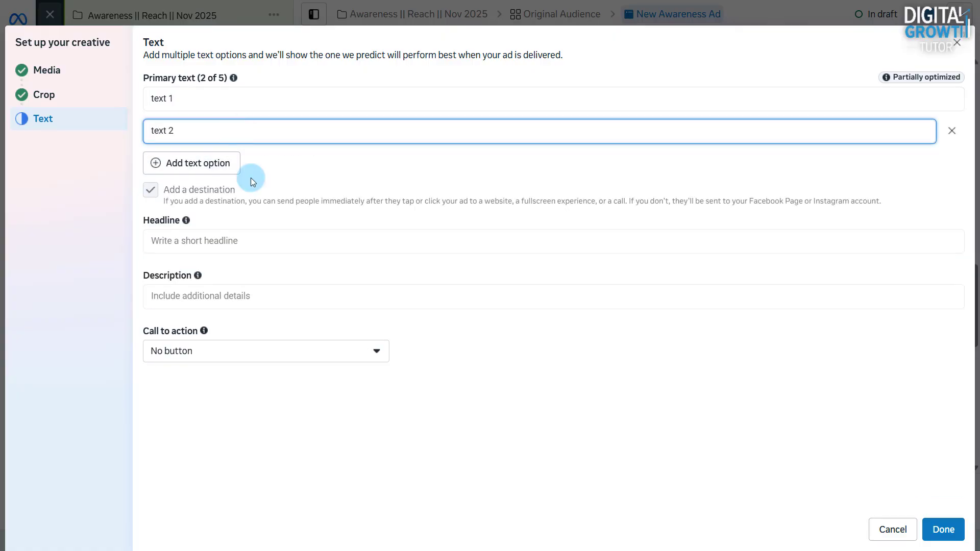
pyautogui.click(237, 171)
pyautogui.write('text 3')
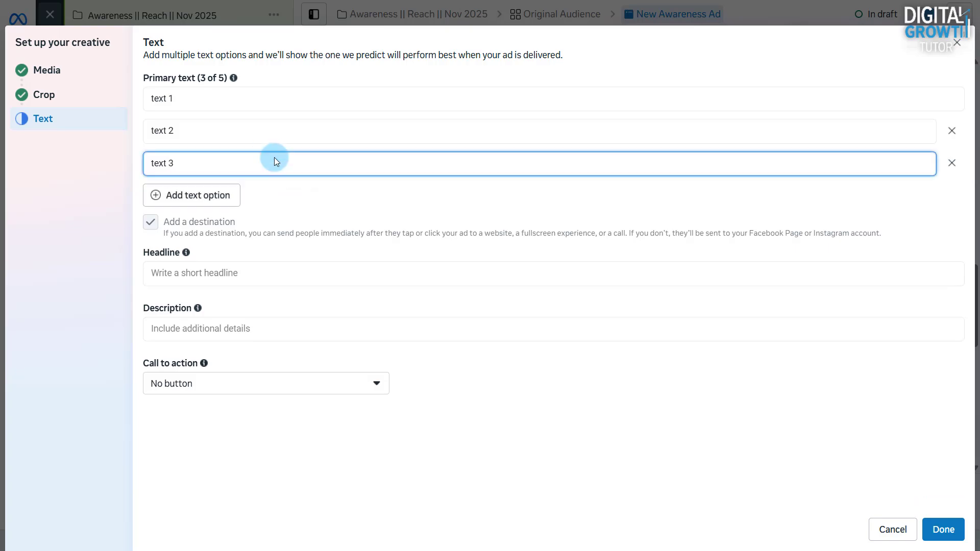
pyautogui.click(262, 206)
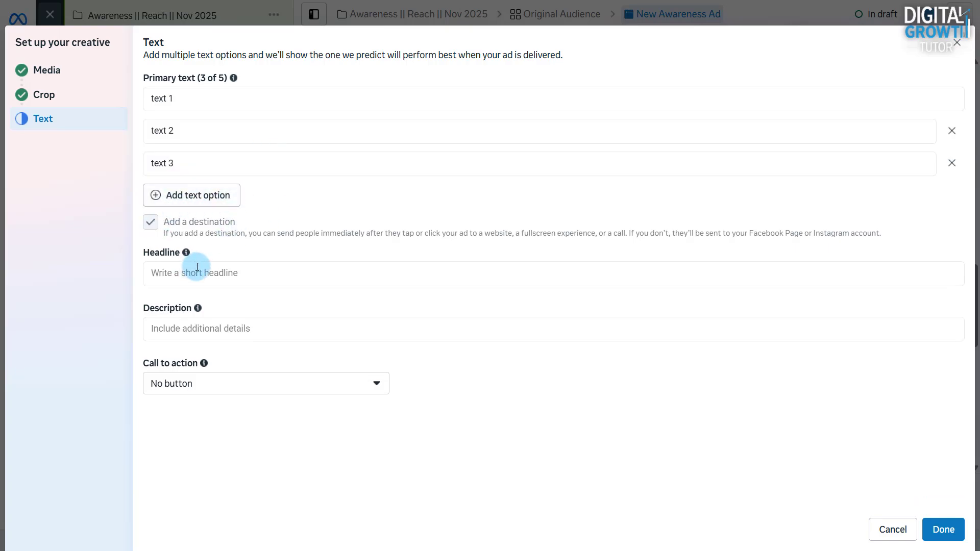
# Step: Remove the "text 3" and "text 2" options and disable Add a destination
pyautogui.click(953, 162)
pyautogui.click(953, 131)
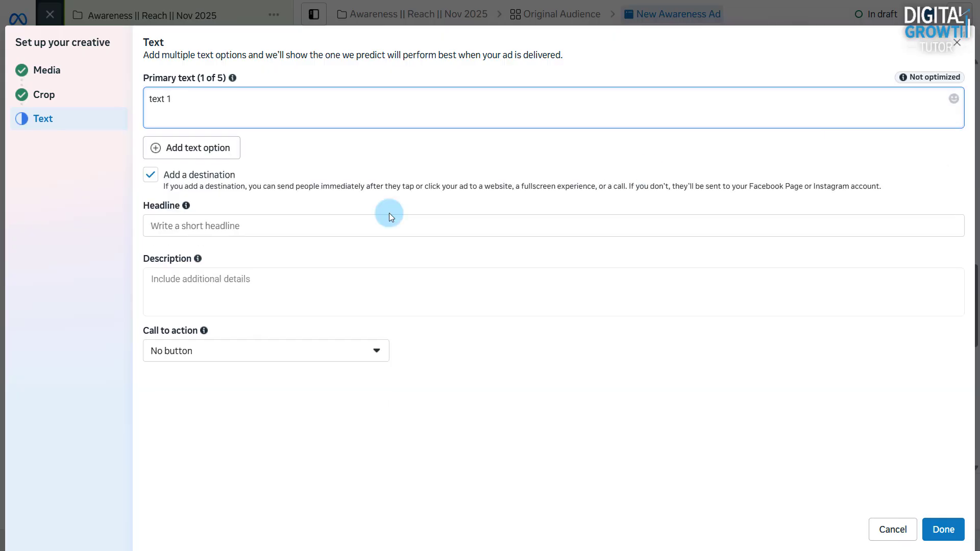
pyautogui.click(151, 175)
# Step: Add "text 2" and "text 3" as further primary text options and finish the creative setup
pyautogui.click(192, 148)
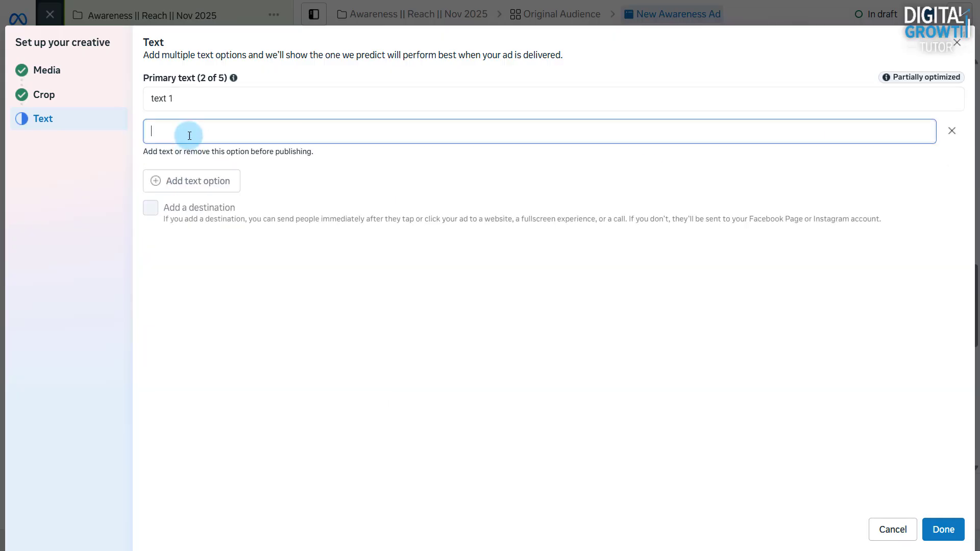
pyautogui.write('text 2')
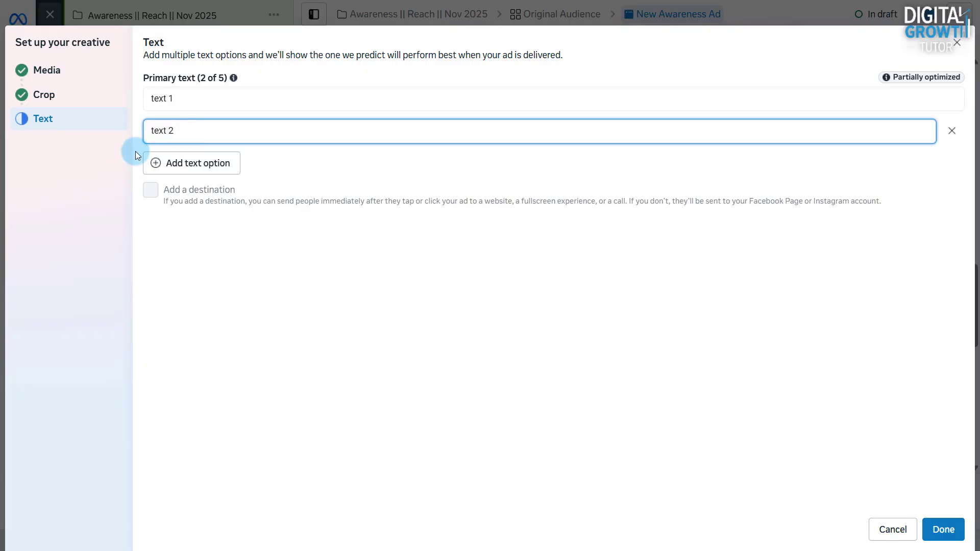
pyautogui.click(173, 163)
pyautogui.write('text 3')
pyautogui.click(280, 239)
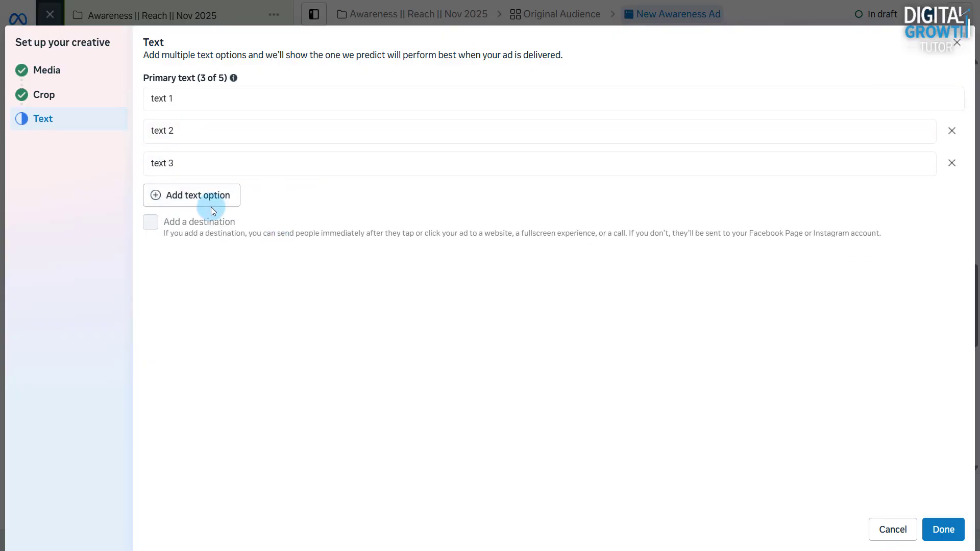
pyautogui.click(944, 529)
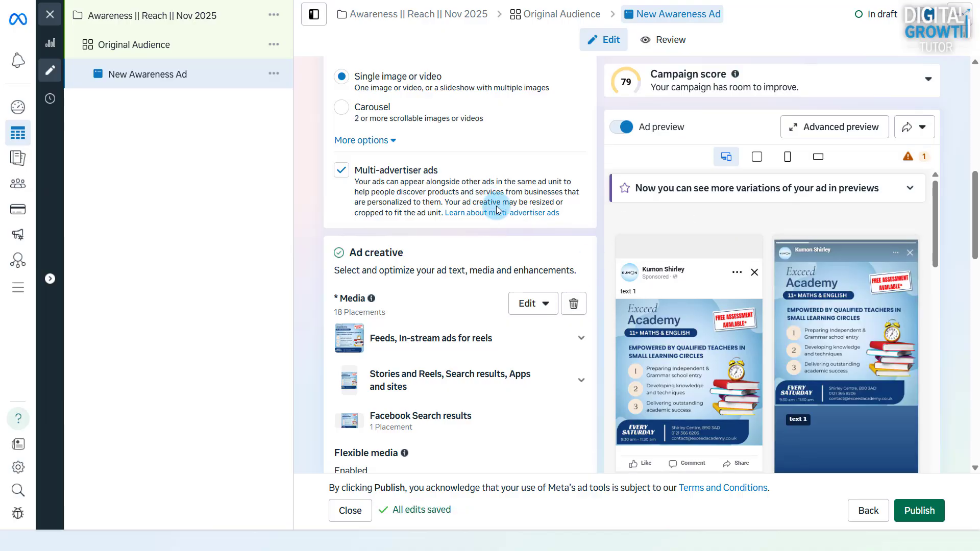
# Step: Open the flexible media setting for editing and switch it off and back on
pyautogui.scroll(-4, 498, 210)
pyautogui.scroll(-1, 498, 210)
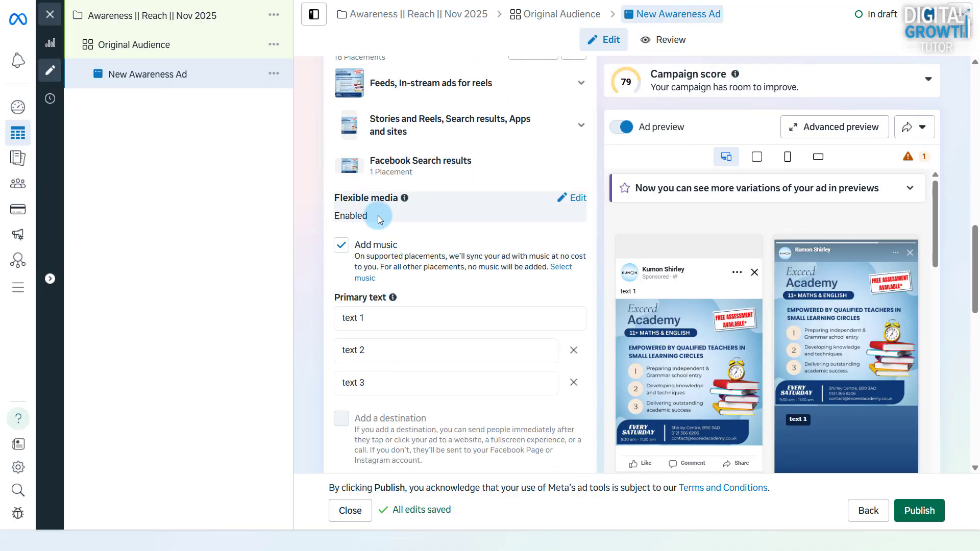
pyautogui.click(574, 199)
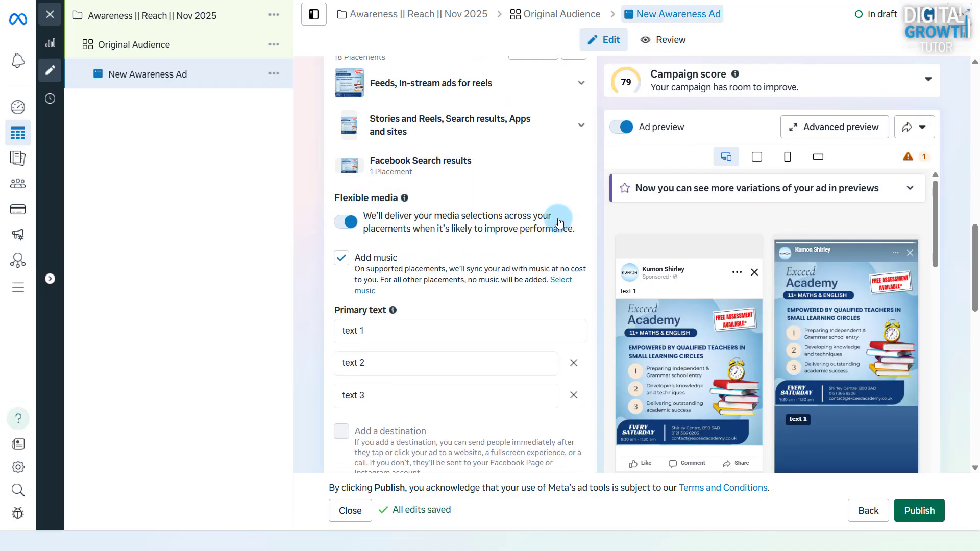
pyautogui.click(357, 227)
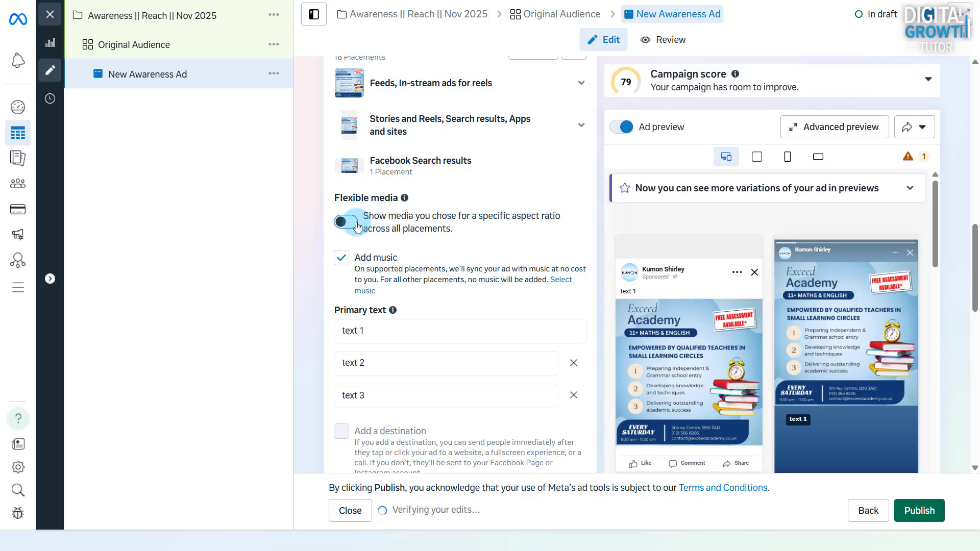
pyautogui.click(357, 223)
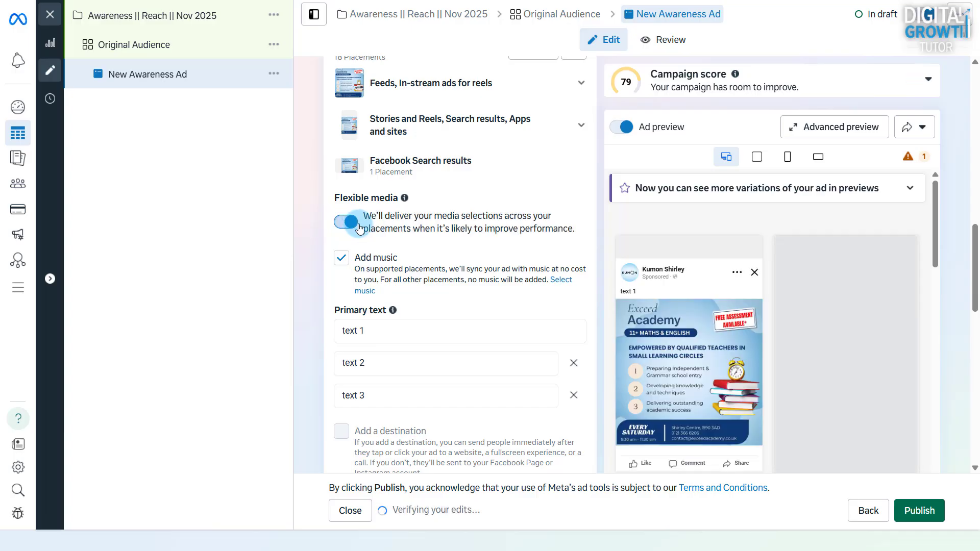
# Step: Disable Add music for the ad creative and enable it again
pyautogui.scroll(-2, 356, 215)
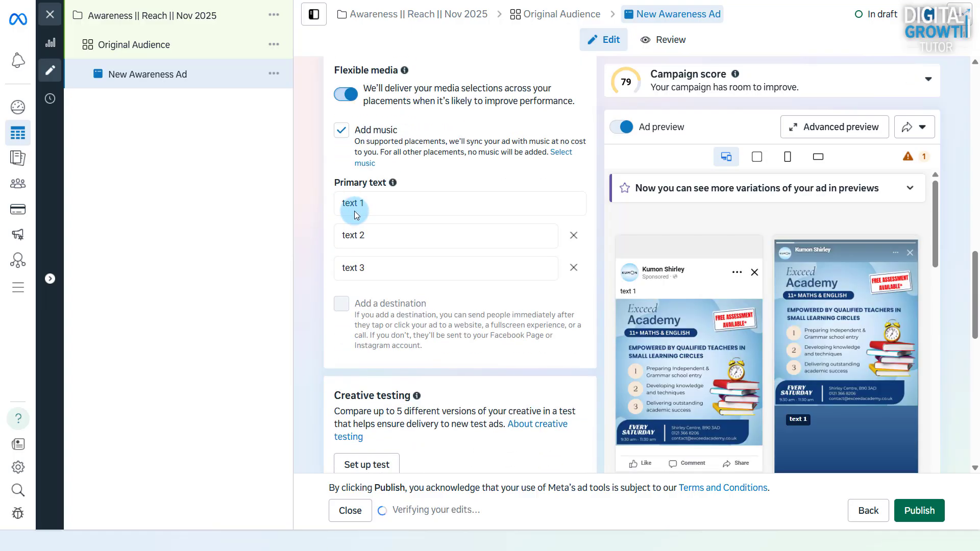
pyautogui.click(341, 133)
pyautogui.click(341, 134)
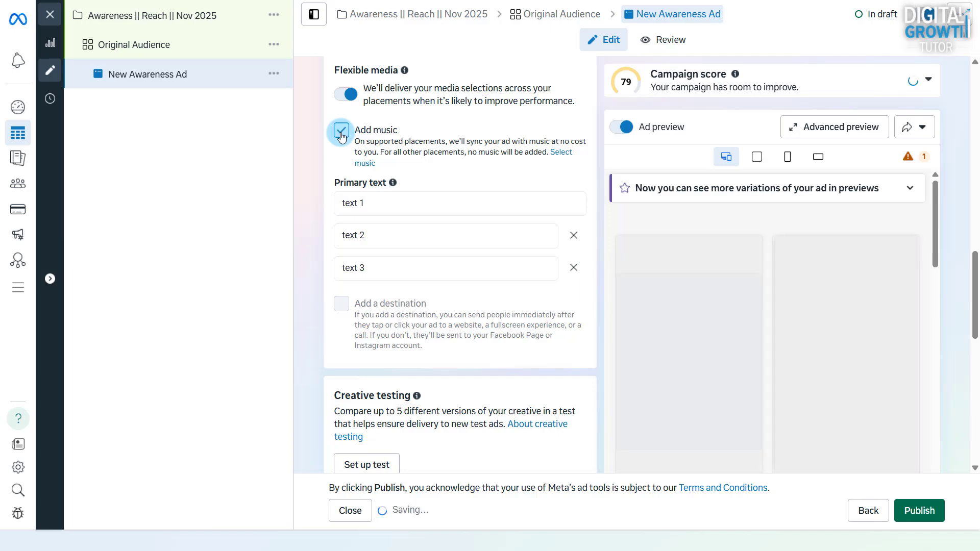
# Step: Review the remaining ad sections down to Tracking, and enable Website events tracking and disable it again
pyautogui.scroll(-3, 434, 180)
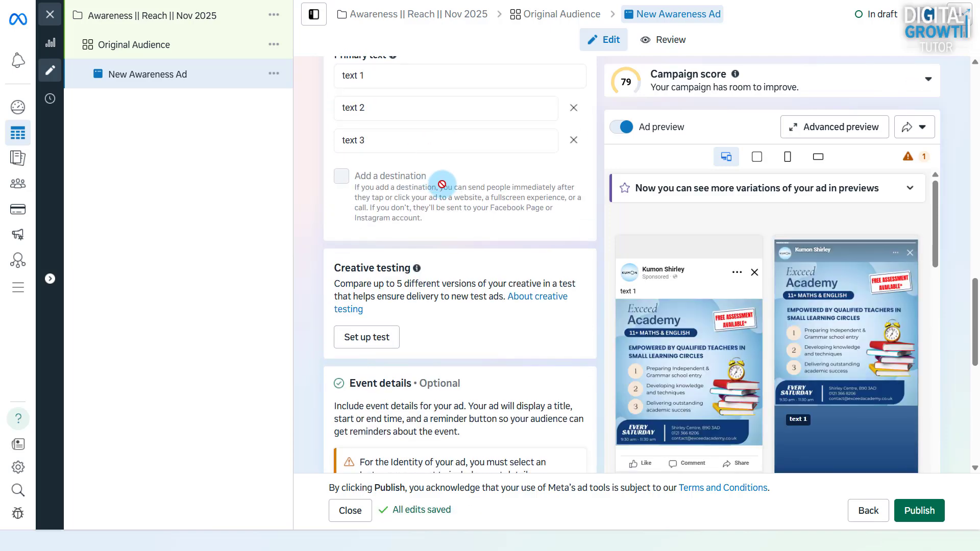
pyautogui.scroll(-1, 442, 184)
pyautogui.scroll(-2, 442, 188)
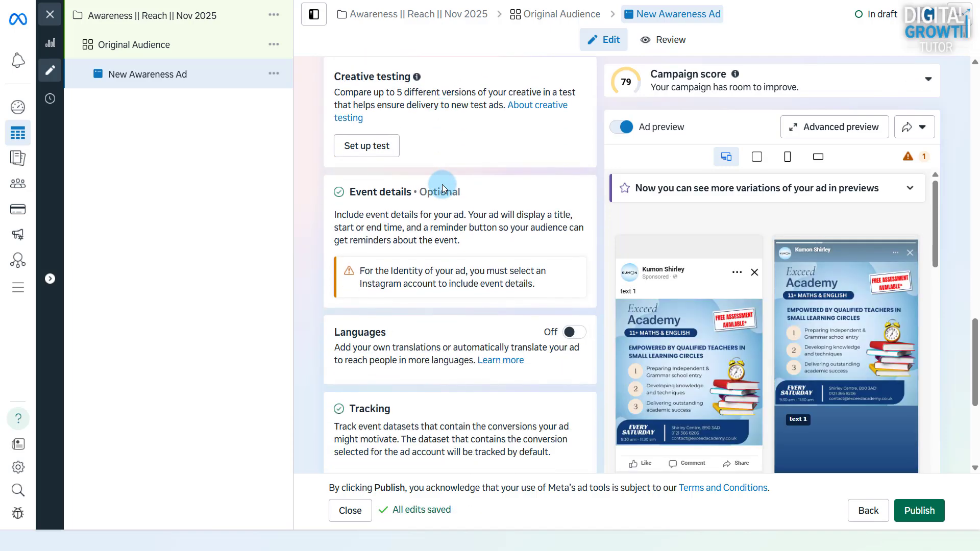
pyautogui.scroll(-4, 442, 189)
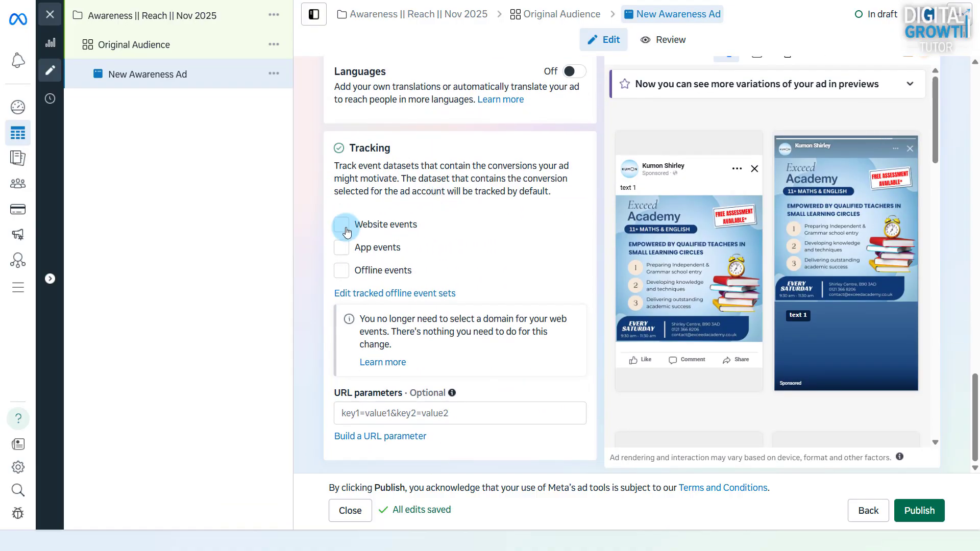
pyautogui.click(342, 226)
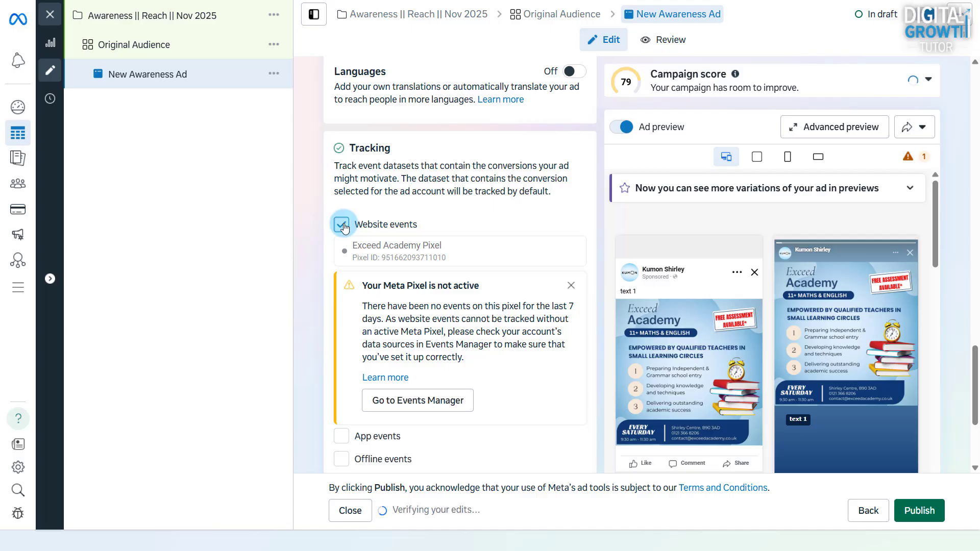
pyautogui.click(343, 225)
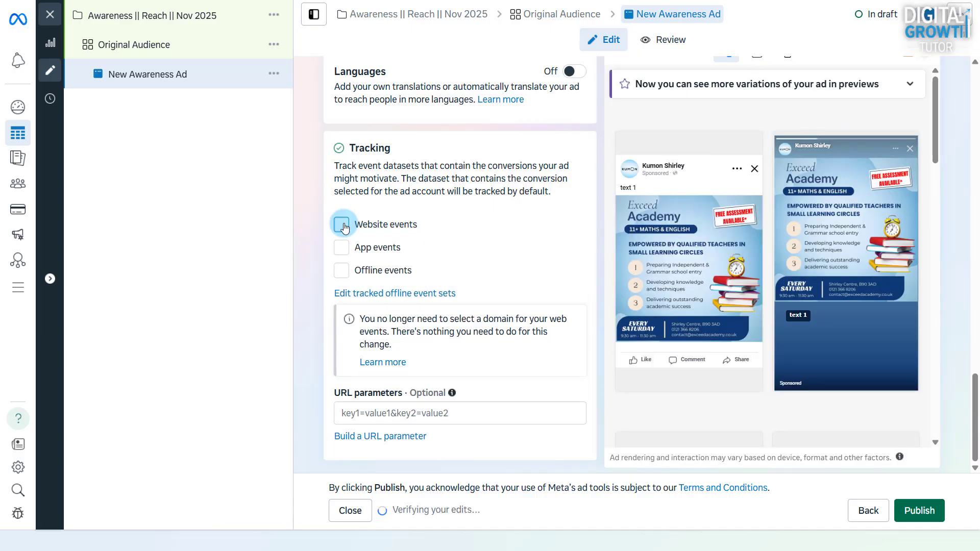